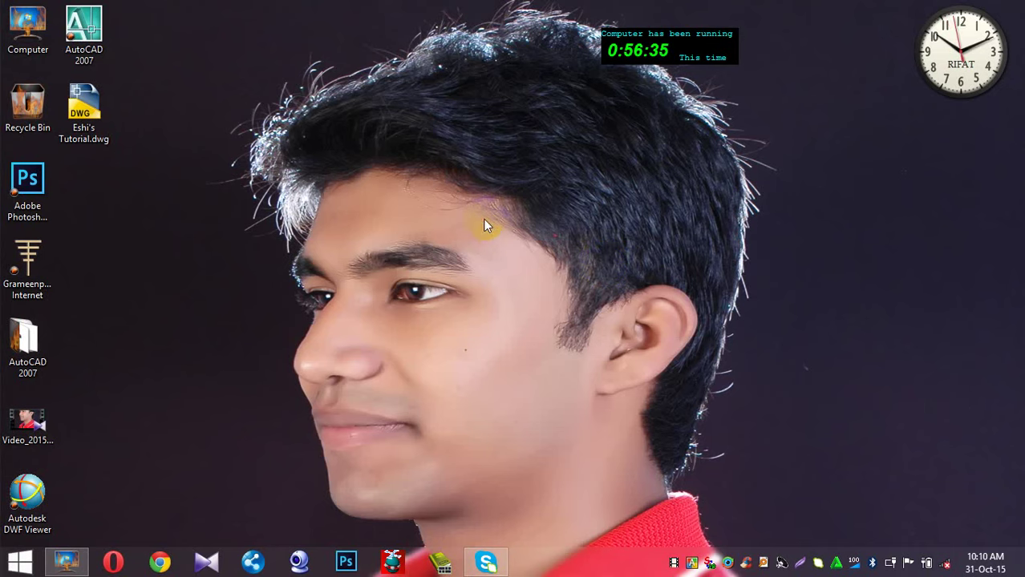
Refresh the desktop and open Eshi's Tutorial.dwg in AutoCAD 2007
{"action": "right_click", "coordinate": [133, 228]}
{"action": "left_click", "coordinate": [212, 185]}
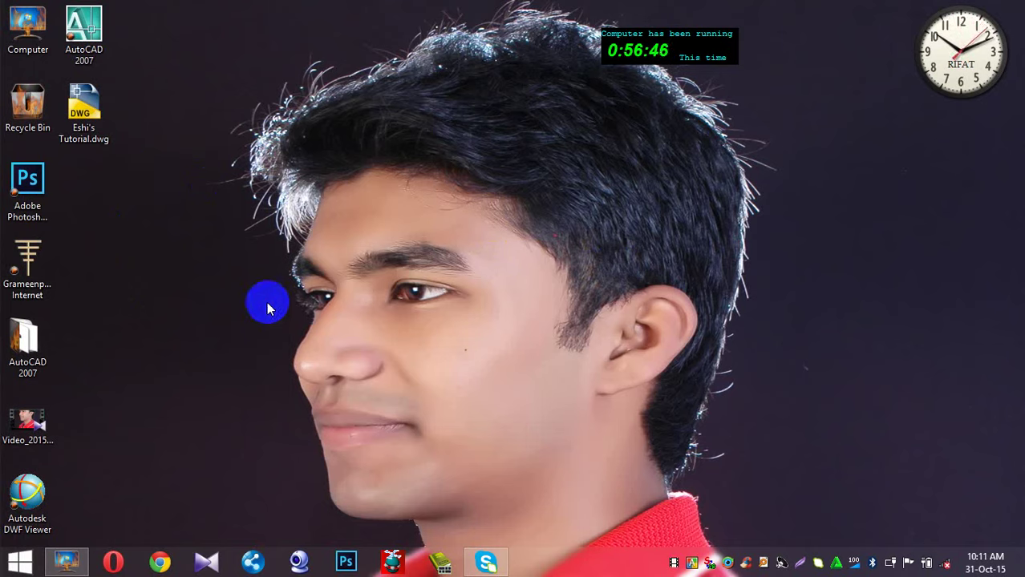
{"action": "left_click", "coordinate": [84, 32]}
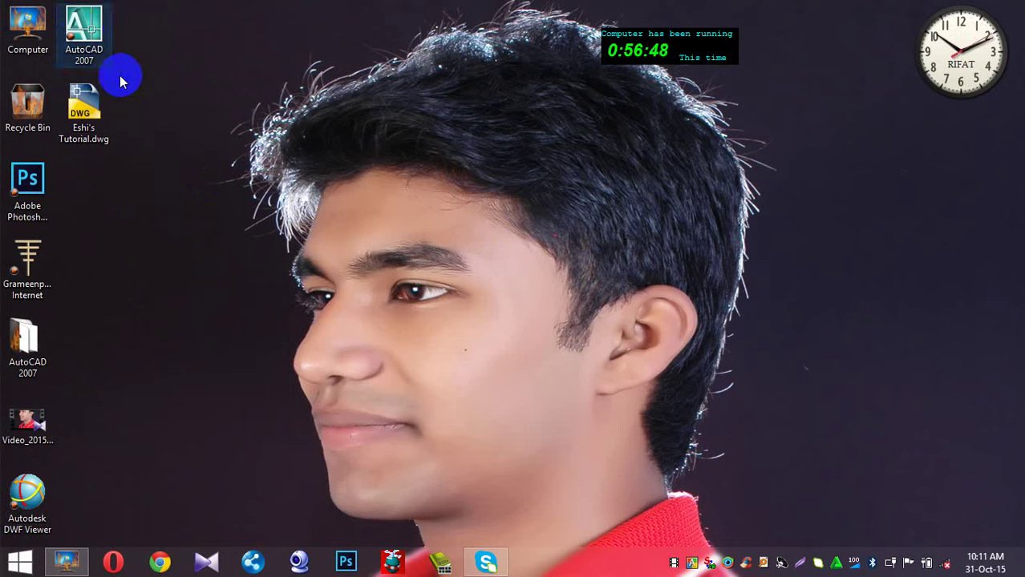
{"action": "left_click", "coordinate": [182, 134]}
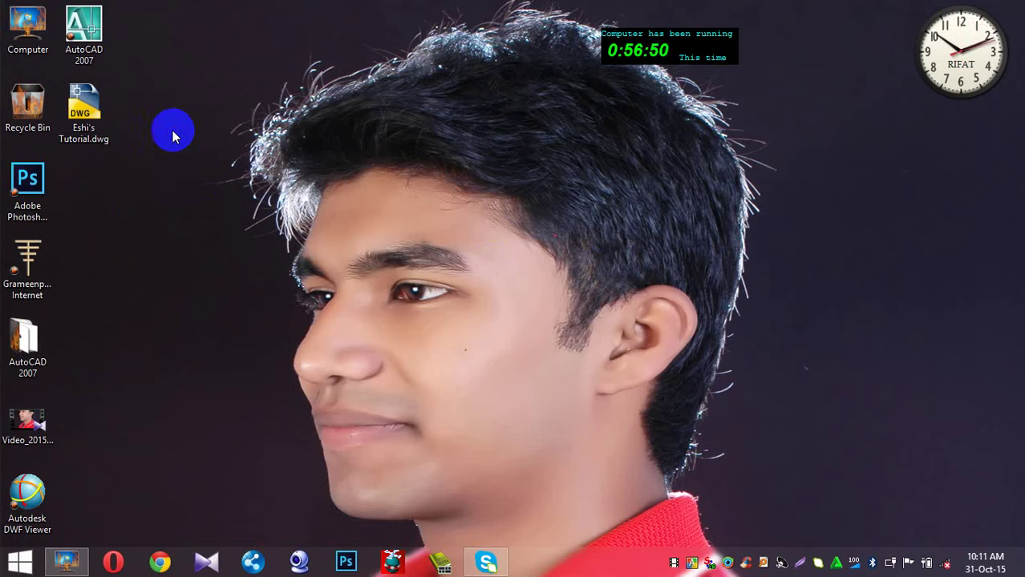
{"action": "left_click", "coordinate": [91, 112]}
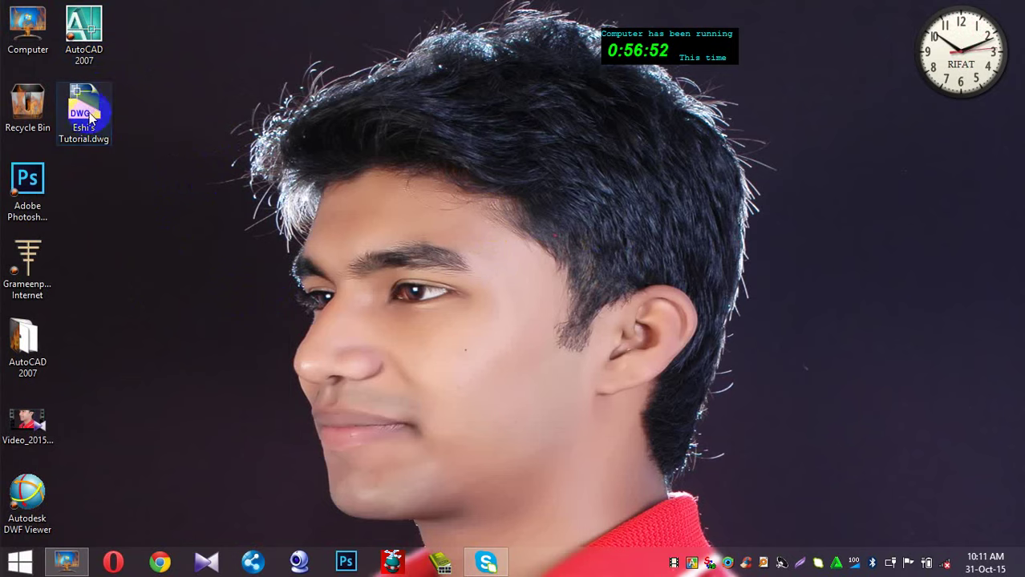
{"action": "double_click", "coordinate": [91, 112]}
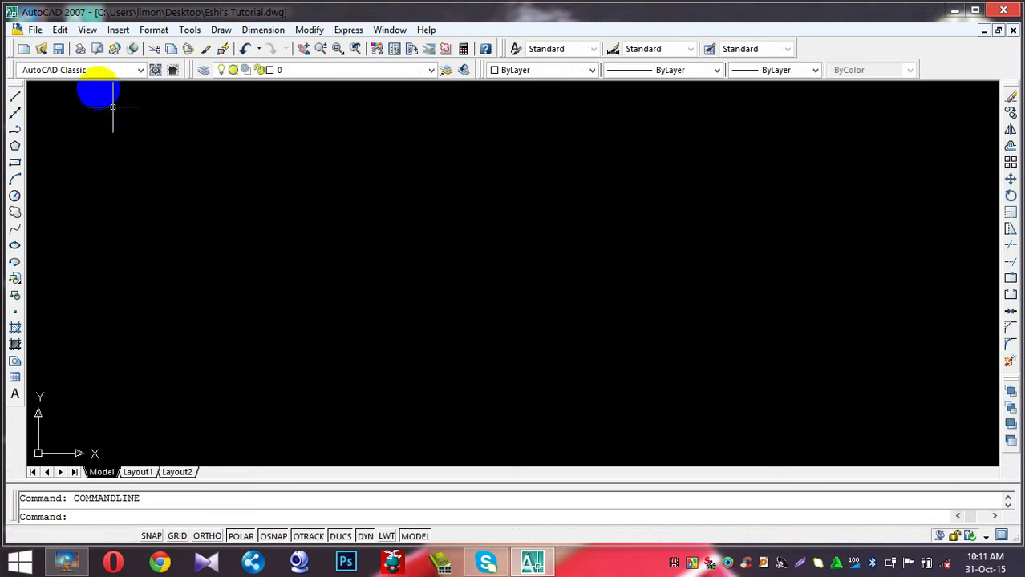
Choose 3D Modeling from the Workspaces dropdown
{"action": "left_click", "coordinate": [62, 73]}
{"action": "left_click", "coordinate": [65, 74]}
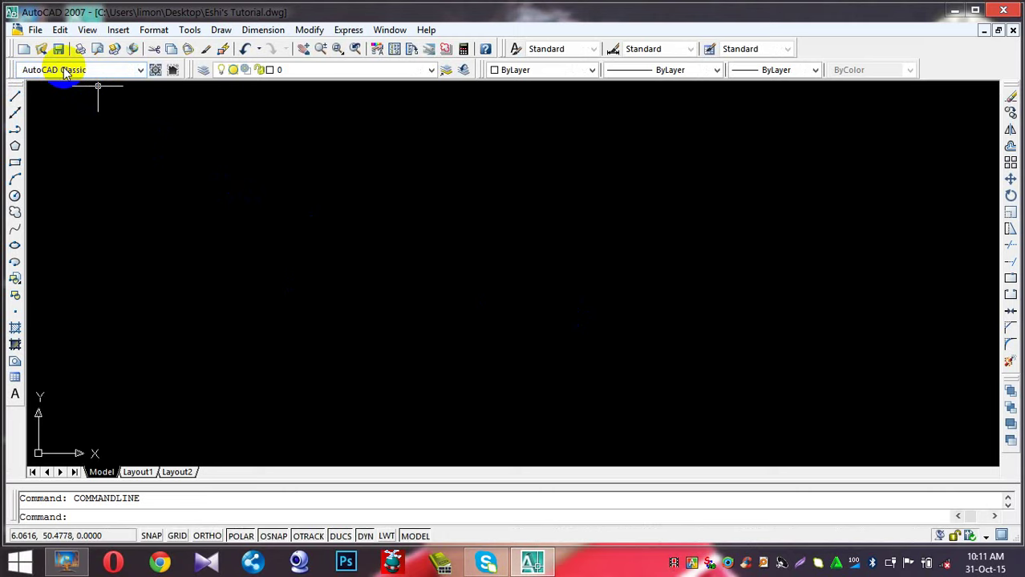
{"action": "left_click", "coordinate": [64, 73]}
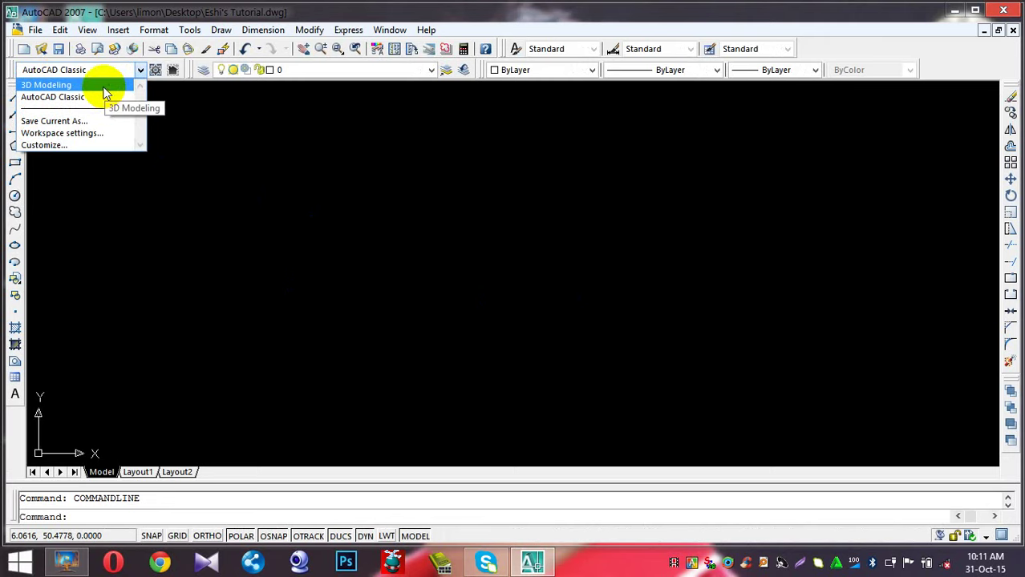
{"action": "left_click", "coordinate": [103, 86]}
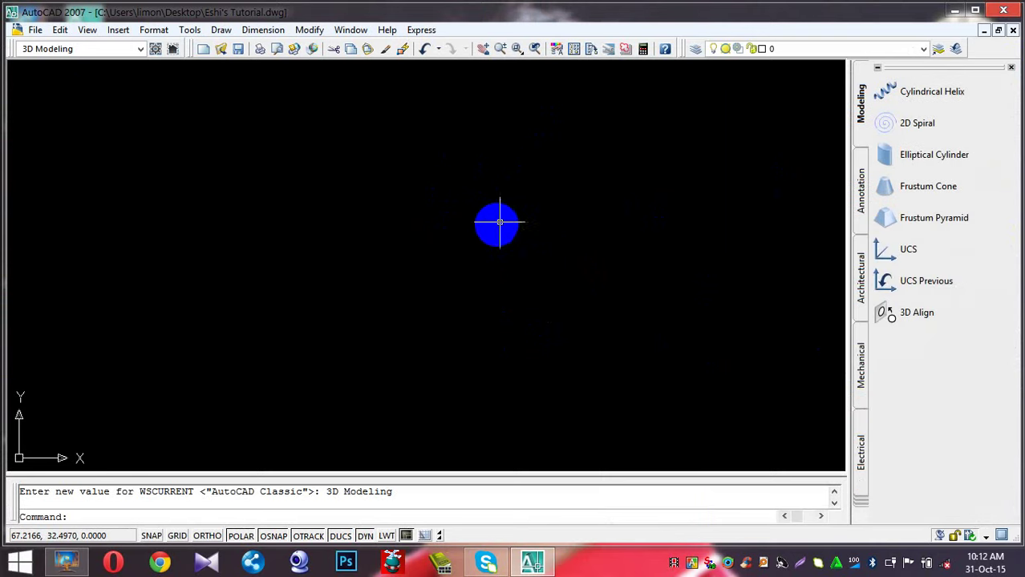
Close the Dashboard, return to AutoCAD Classic, and close the Sheet Set Manager and Tool Palettes
{"action": "left_click", "coordinate": [1011, 69]}
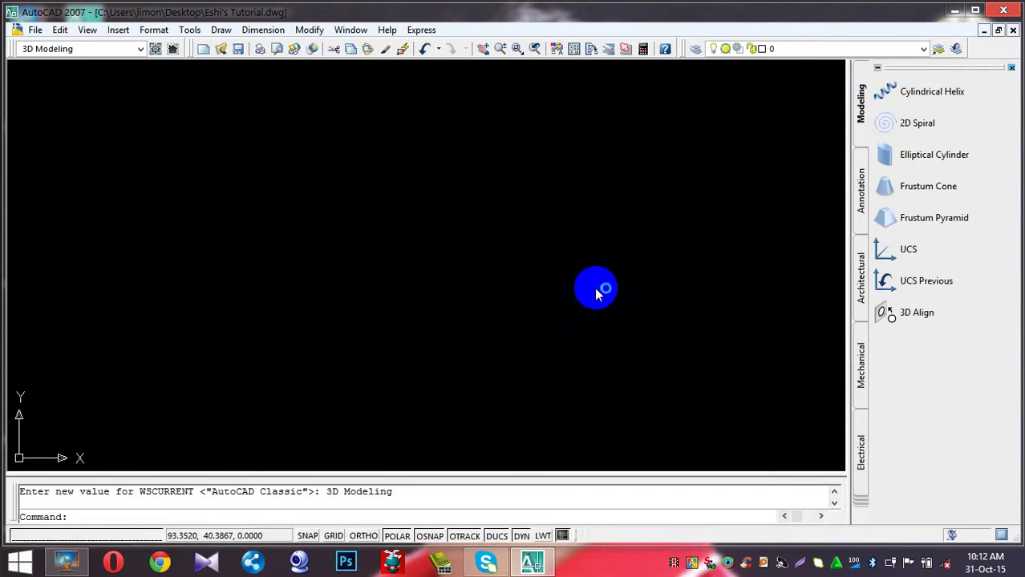
{"action": "left_click", "coordinate": [56, 53]}
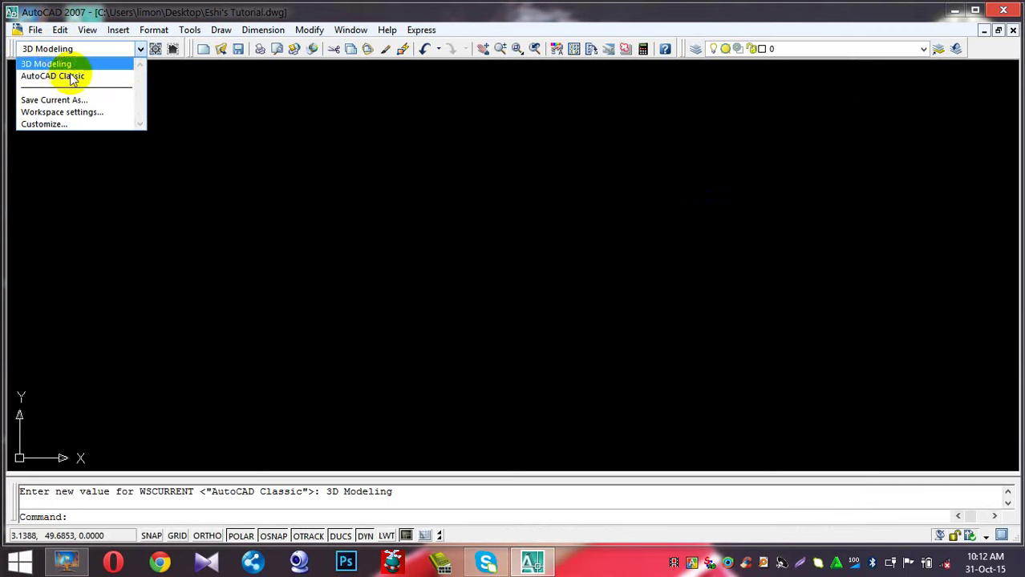
{"action": "left_click", "coordinate": [85, 76]}
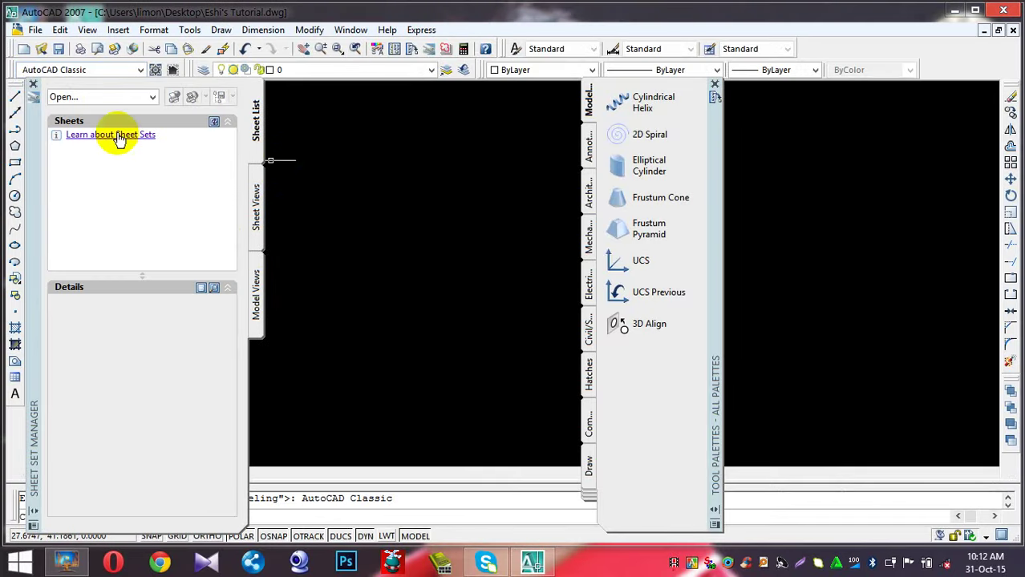
{"action": "left_click", "coordinate": [33, 84]}
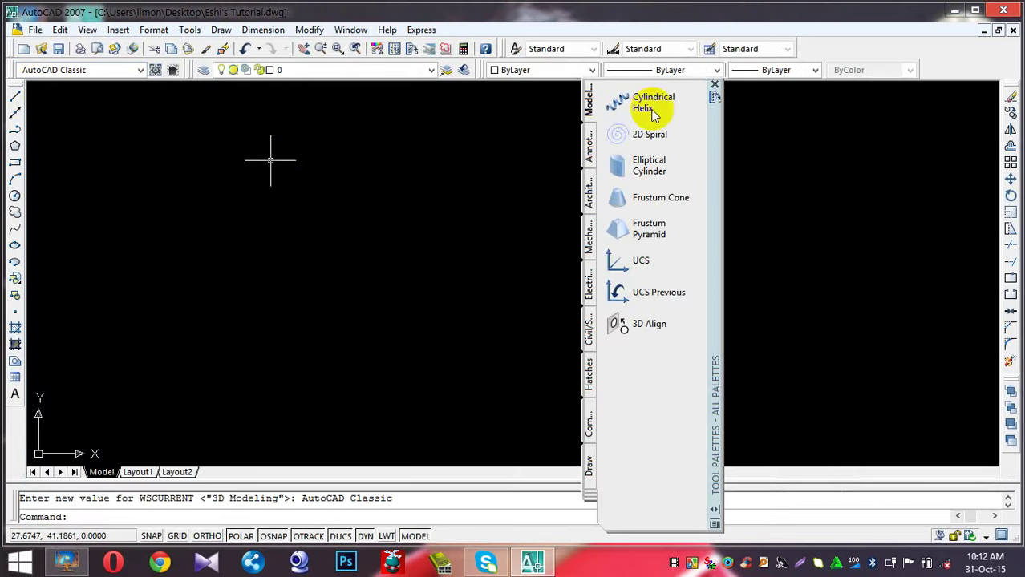
{"action": "left_click", "coordinate": [714, 83]}
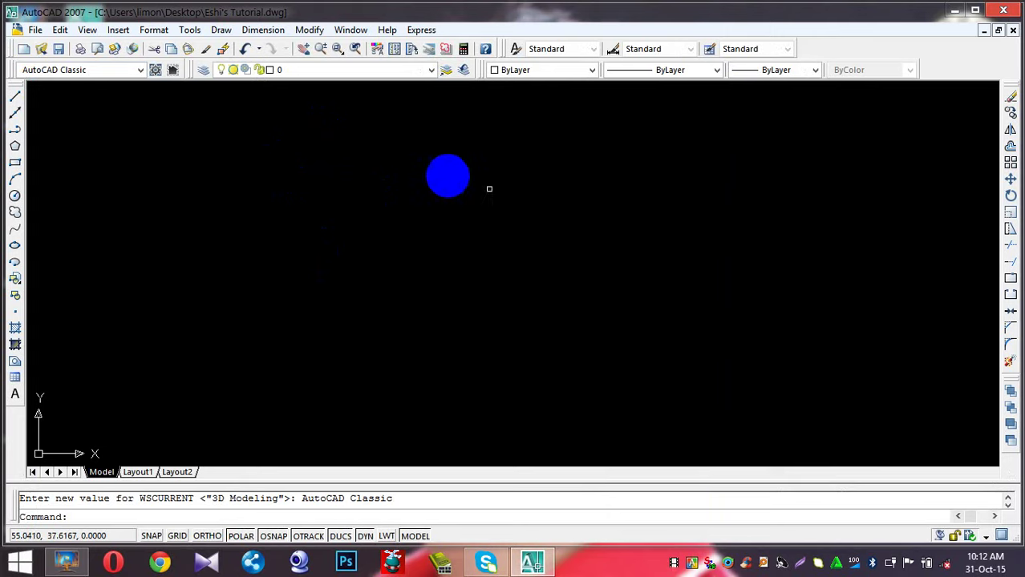
{"action": "middle_click_drag", "start_coordinate": [445, 174], "coordinate": [570, 244]}
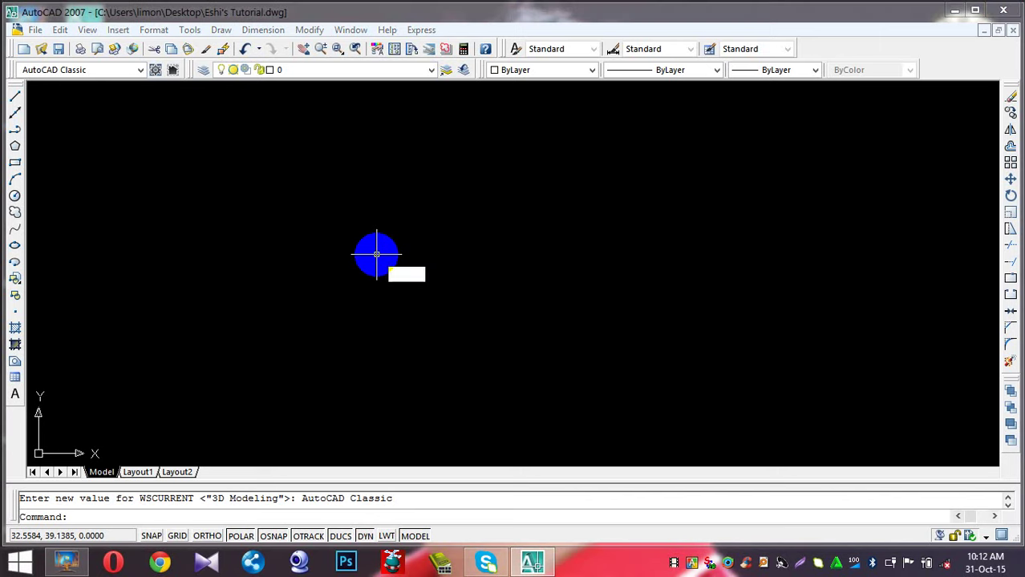
In Drawing Units, choose Architectural length type with 0'-0" precision
{"action": "type", "text": "un"}
{"action": "key", "text": "Return"}
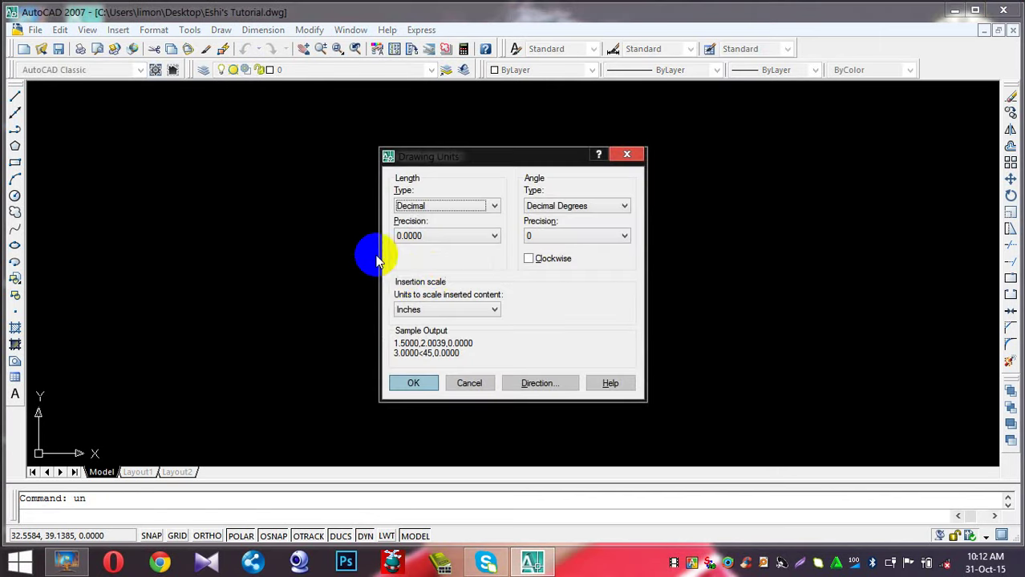
{"action": "left_click", "coordinate": [626, 155]}
{"action": "left_click", "coordinate": [138, 31]}
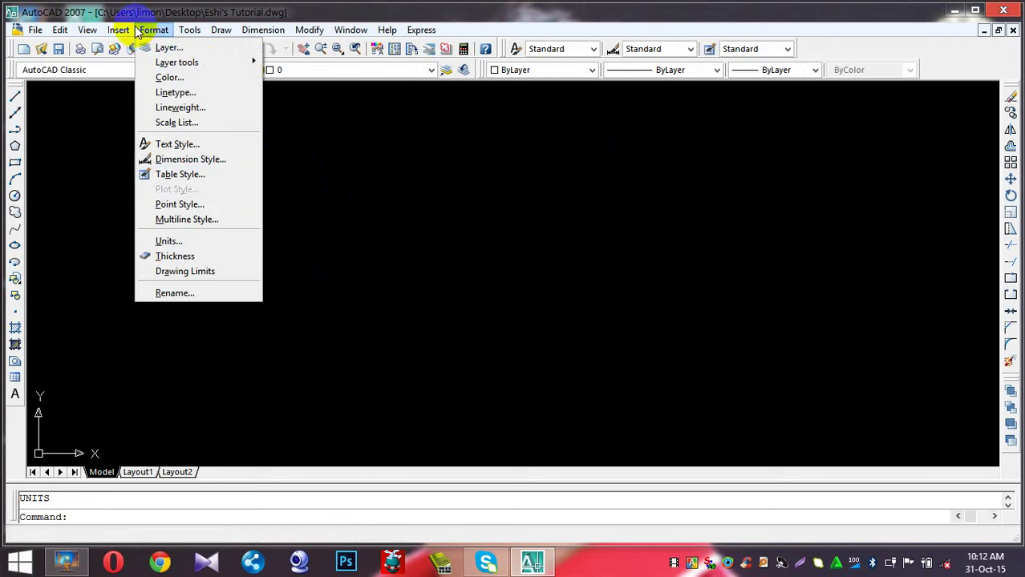
{"action": "left_click", "coordinate": [234, 240]}
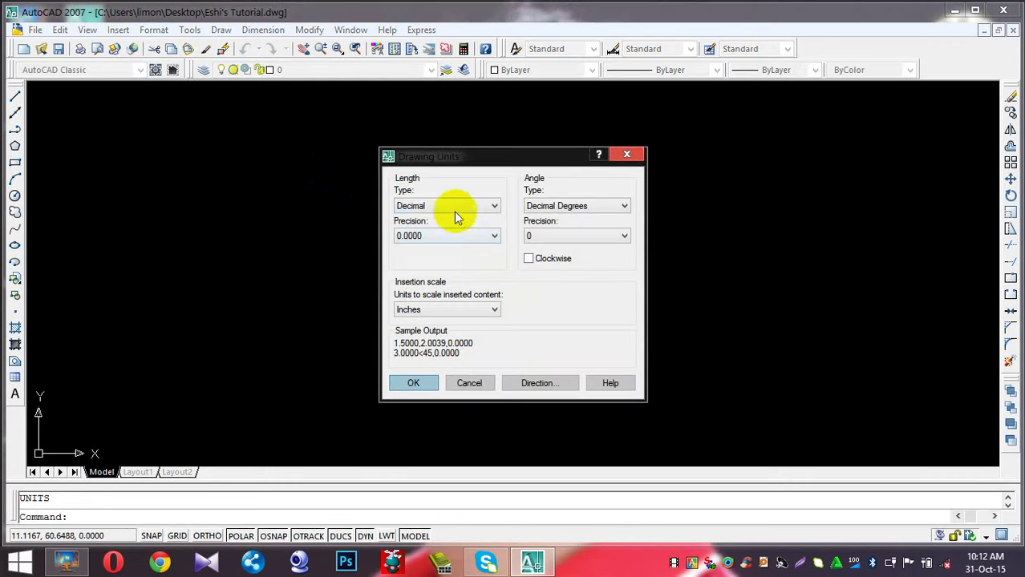
{"action": "left_click", "coordinate": [450, 207]}
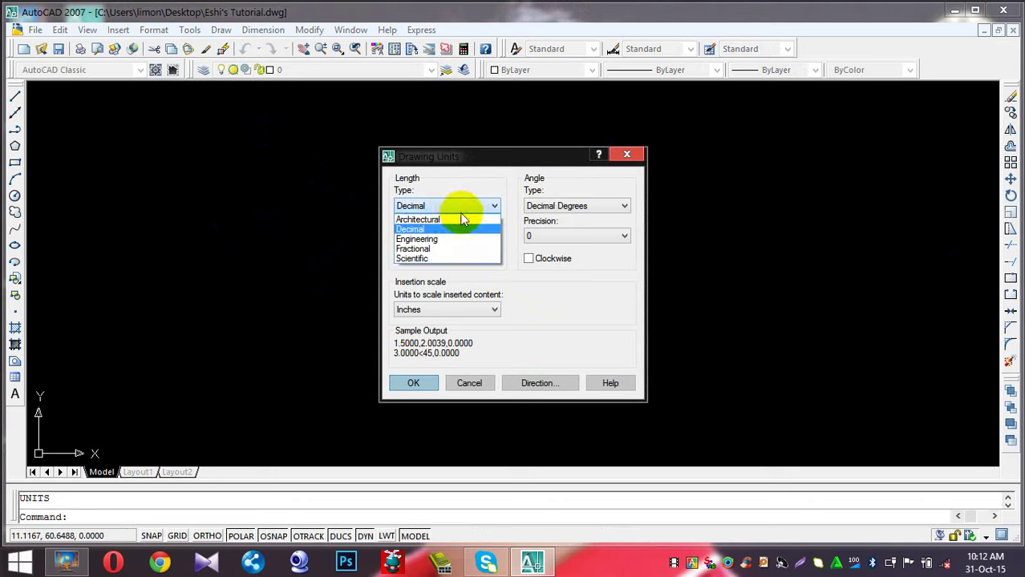
{"action": "left_click", "coordinate": [473, 221]}
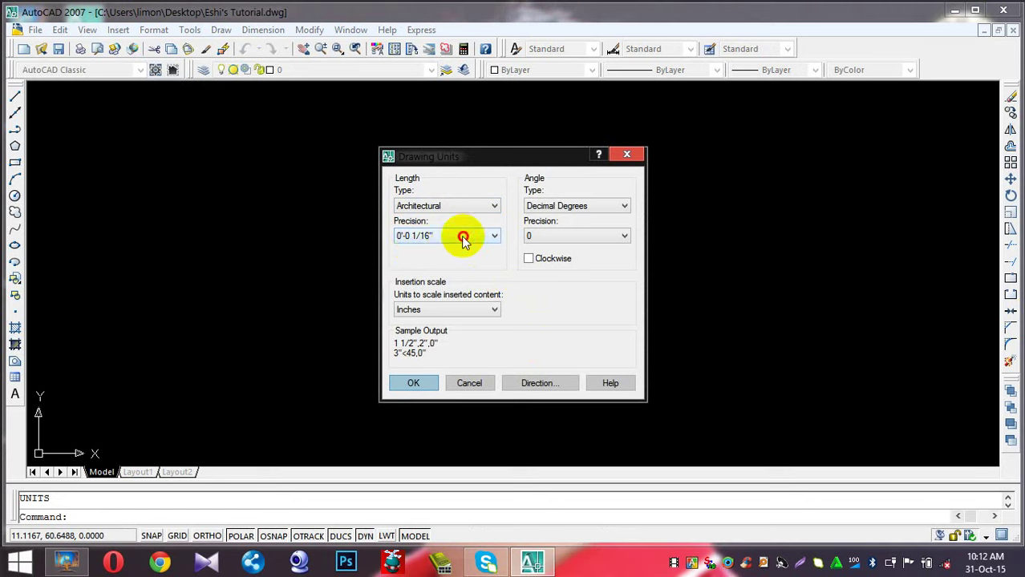
{"action": "left_click", "coordinate": [464, 239]}
{"action": "left_click", "coordinate": [455, 247]}
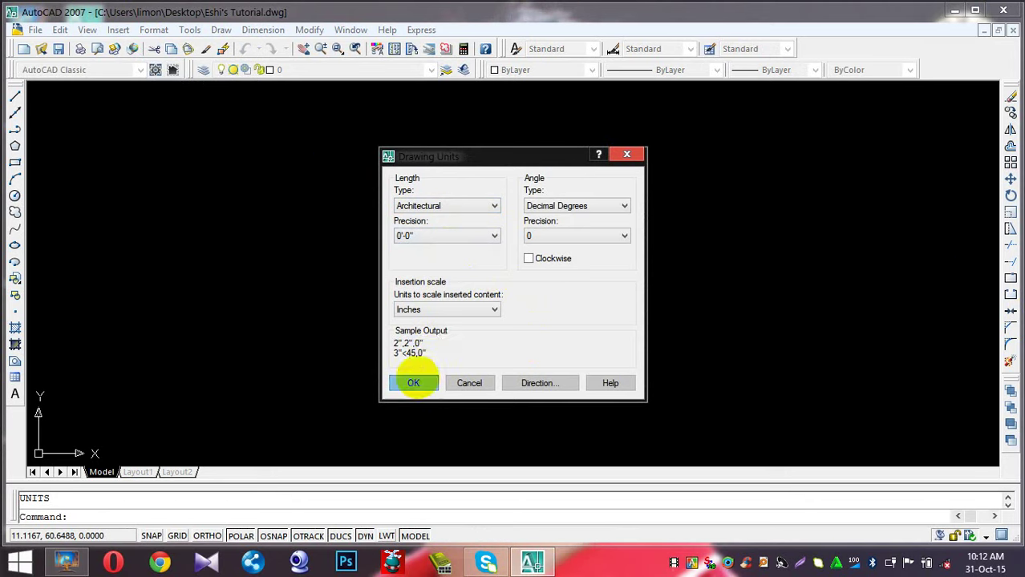
{"action": "left_click", "coordinate": [413, 382]}
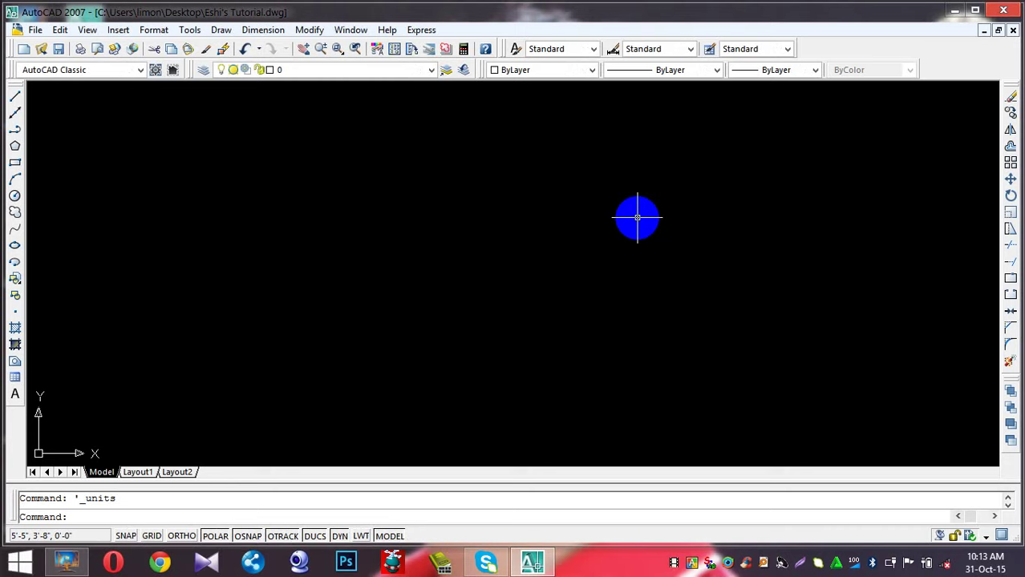
Set the drawing limits' upper-right corner to 1000',1000', keeping the lower-left corner, and save
{"action": "type", "text": "limits"}
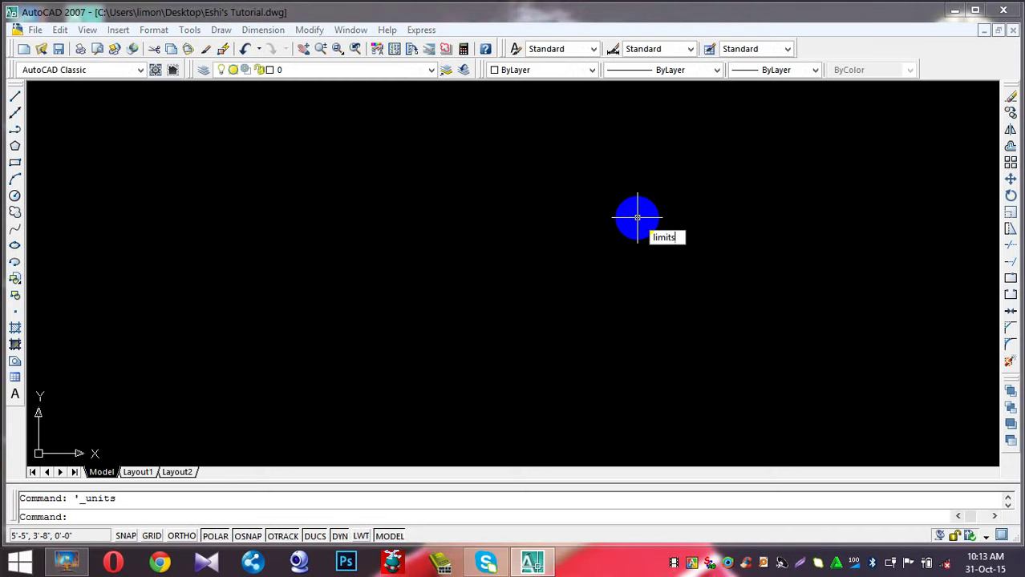
{"action": "key", "text": "Return"}
{"action": "key", "text": "Return"}
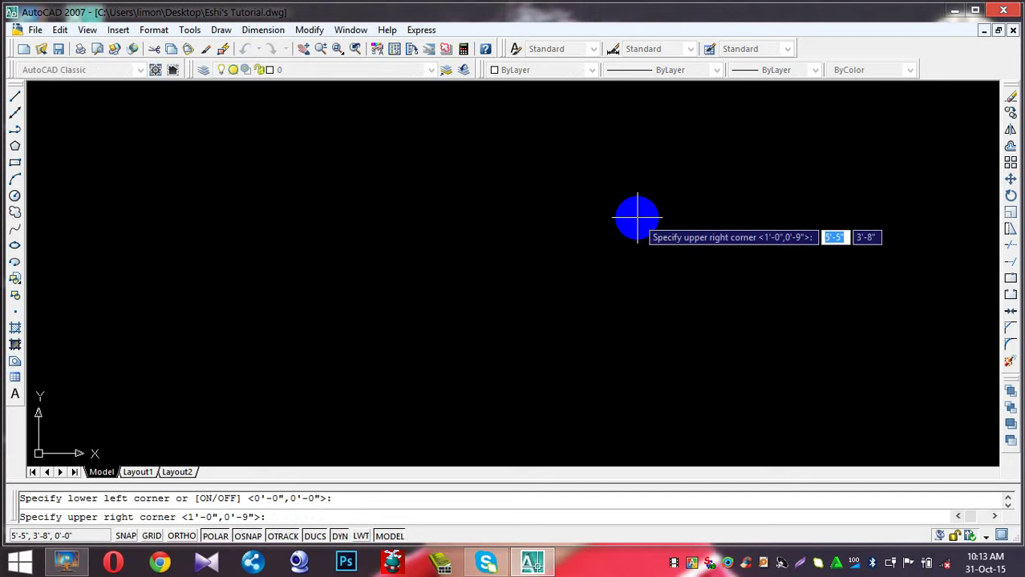
{"action": "type", "text": "1000"}
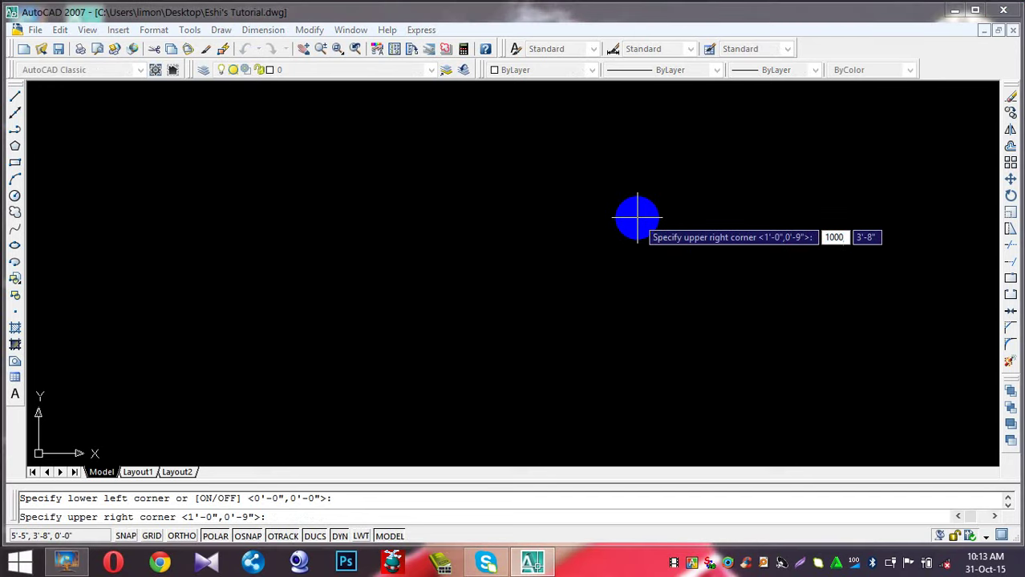
{"action": "key", "text": "Tab"}
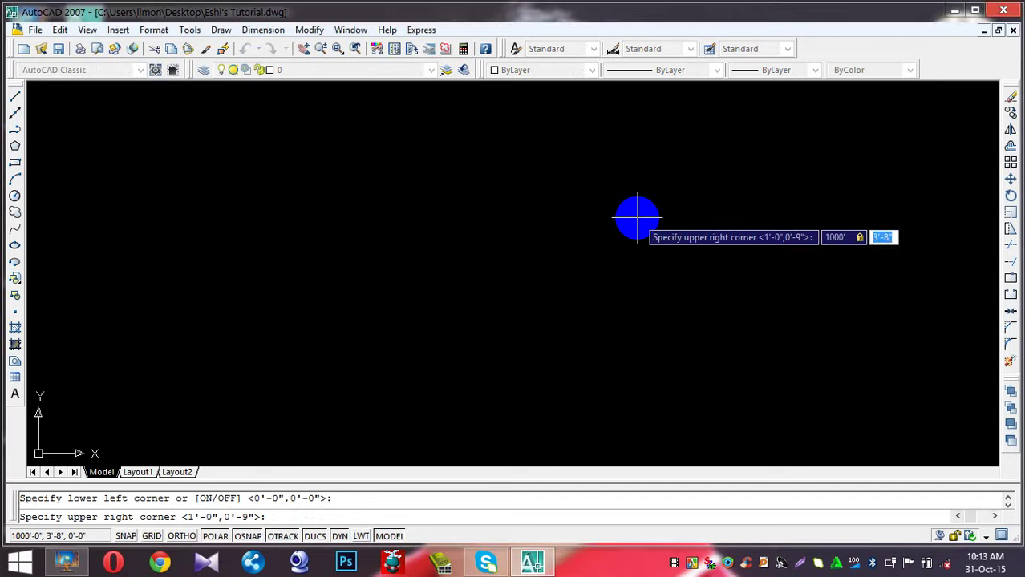
{"action": "type", "text": "1000'"}
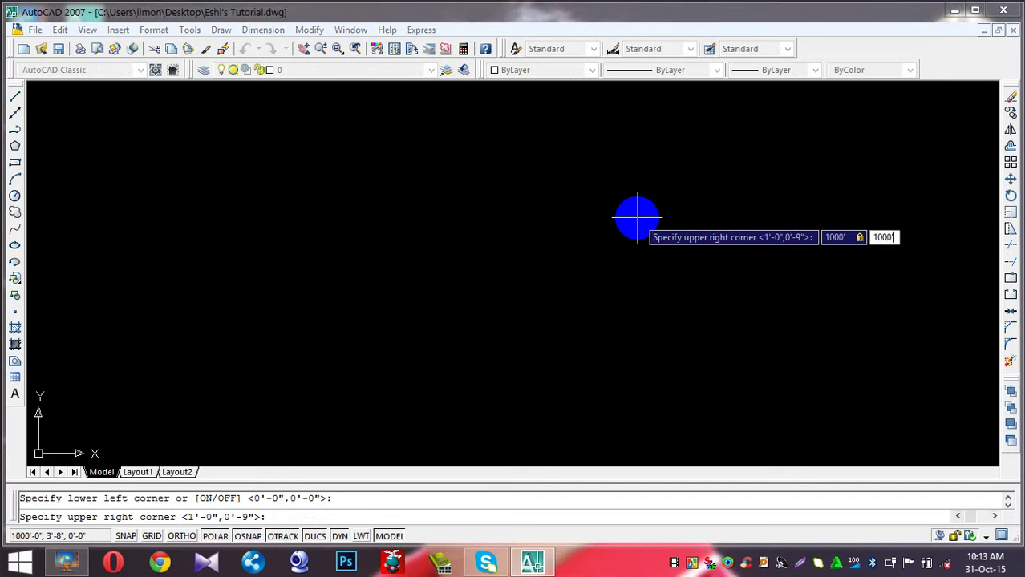
{"action": "key", "text": "Return"}
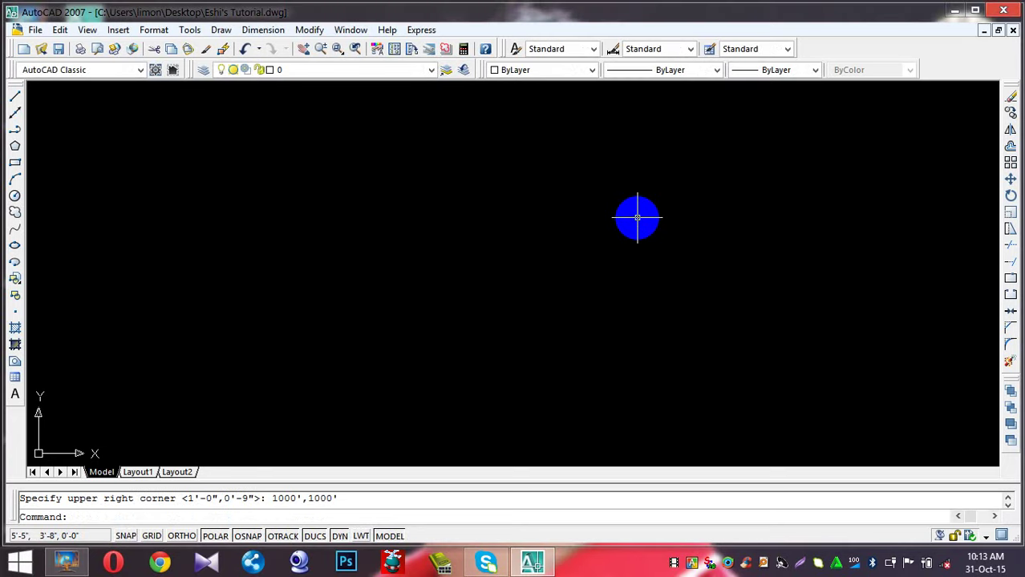
{"action": "key", "text": "ctrl+s"}
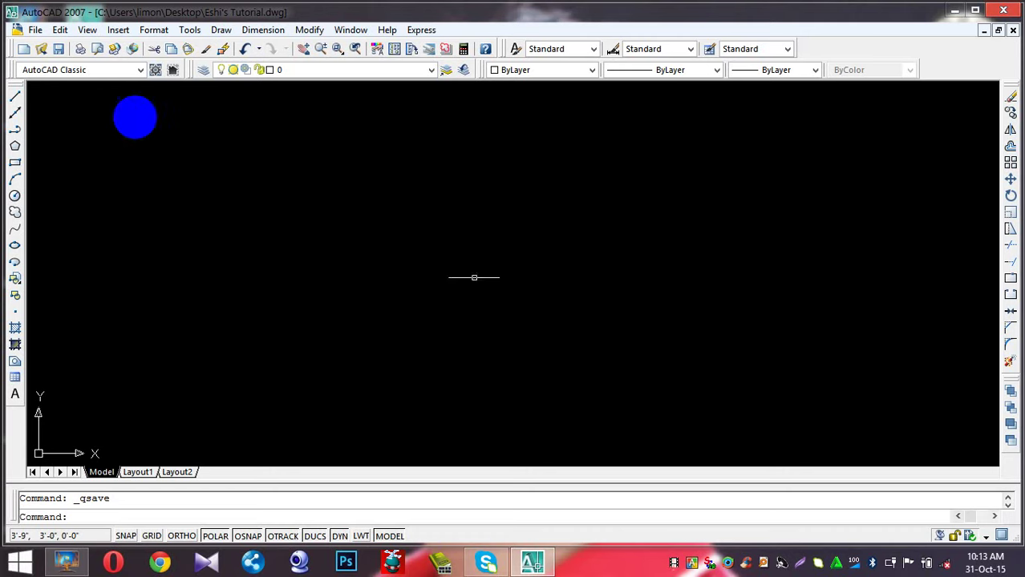
Switch to 2D Wireframe and Top view, then zoom out and pan the empty model space
{"action": "left_click", "coordinate": [87, 30]}
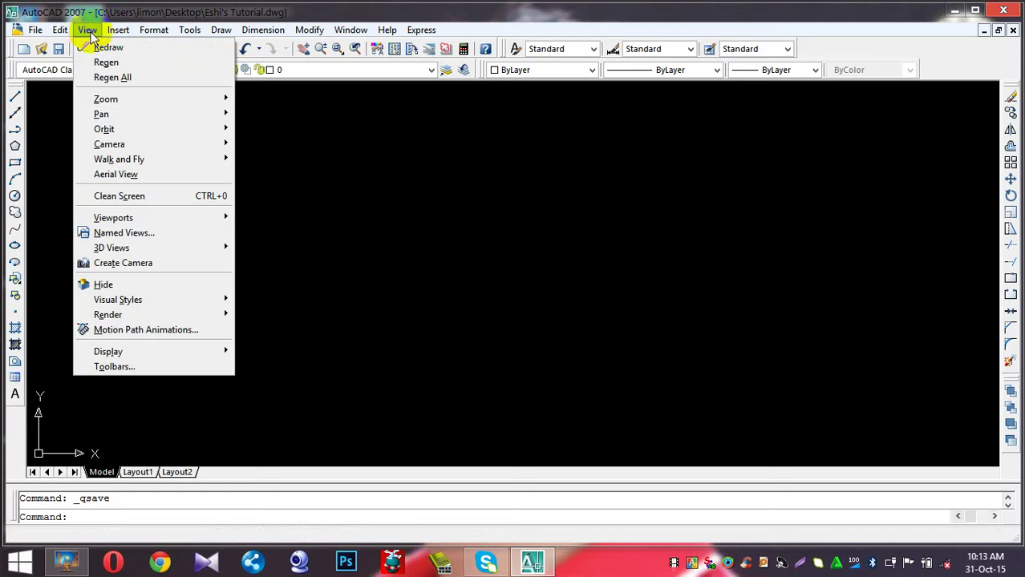
{"action": "mouse_move", "coordinate": [118, 300]}
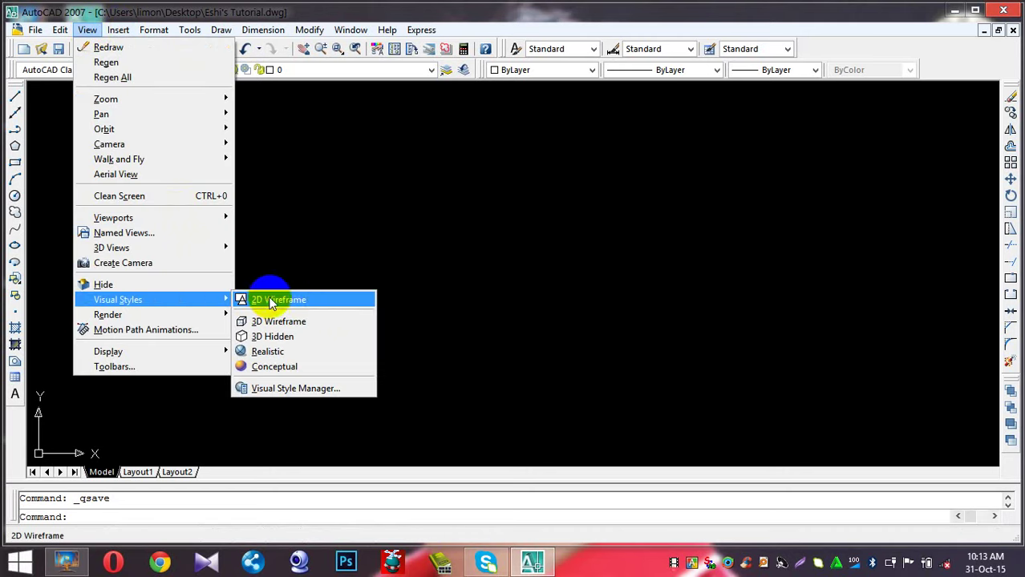
{"action": "left_click", "coordinate": [329, 301]}
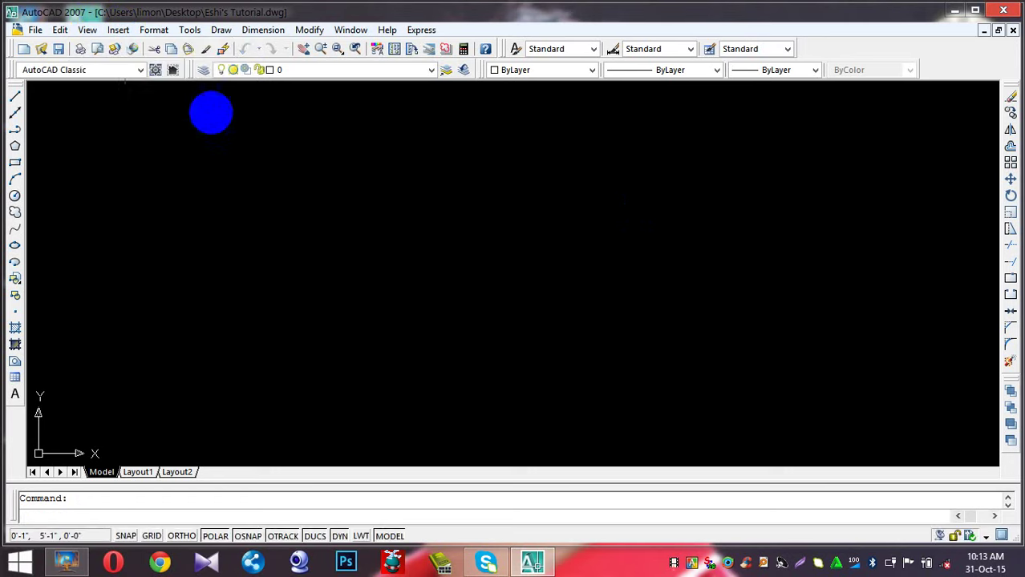
{"action": "left_click", "coordinate": [86, 30]}
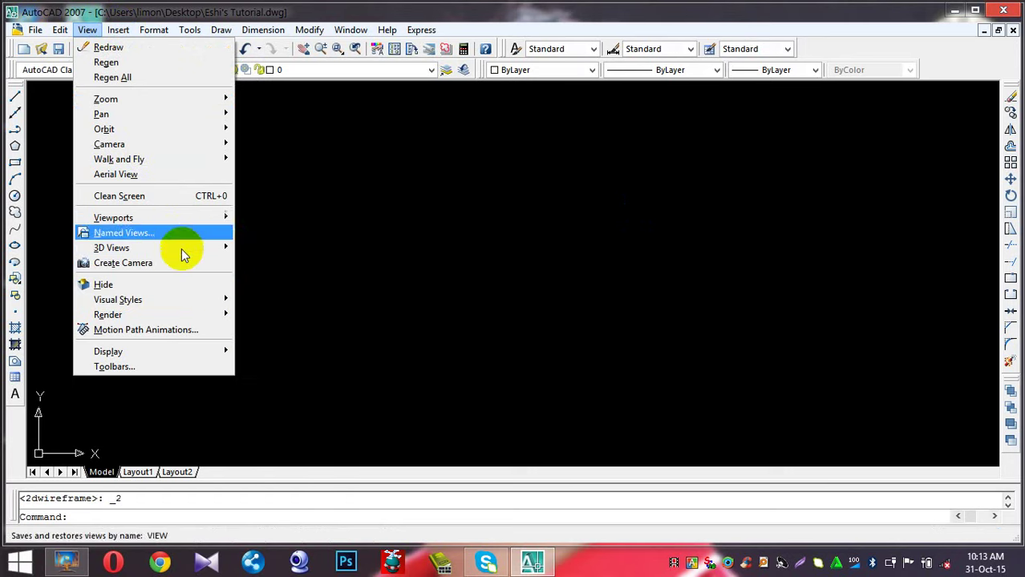
{"action": "mouse_move", "coordinate": [112, 247]}
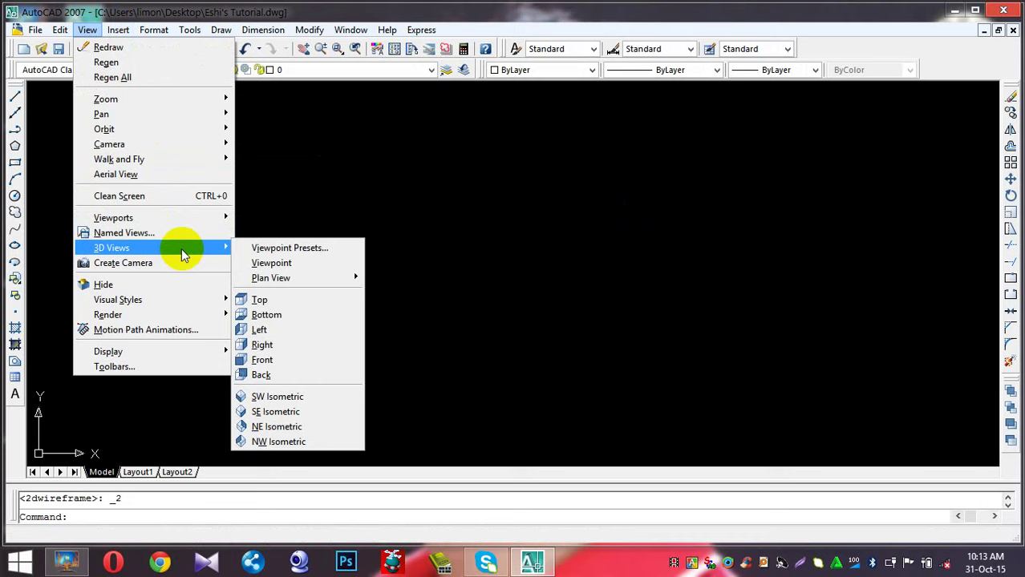
{"action": "left_click", "coordinate": [294, 302]}
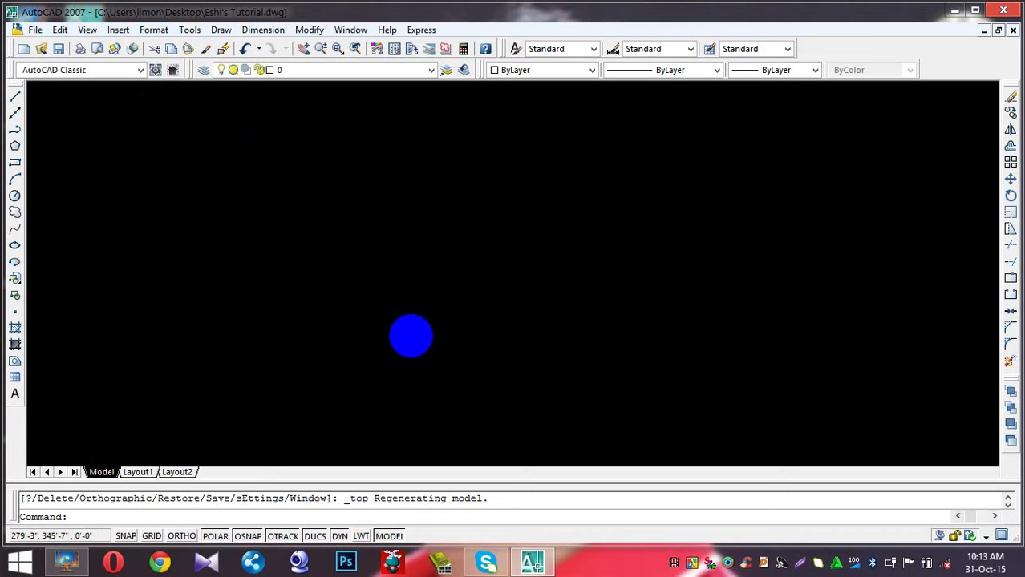
{"action": "scroll", "coordinate": [411, 335], "scroll_direction": "down", "scroll_amount": 2}
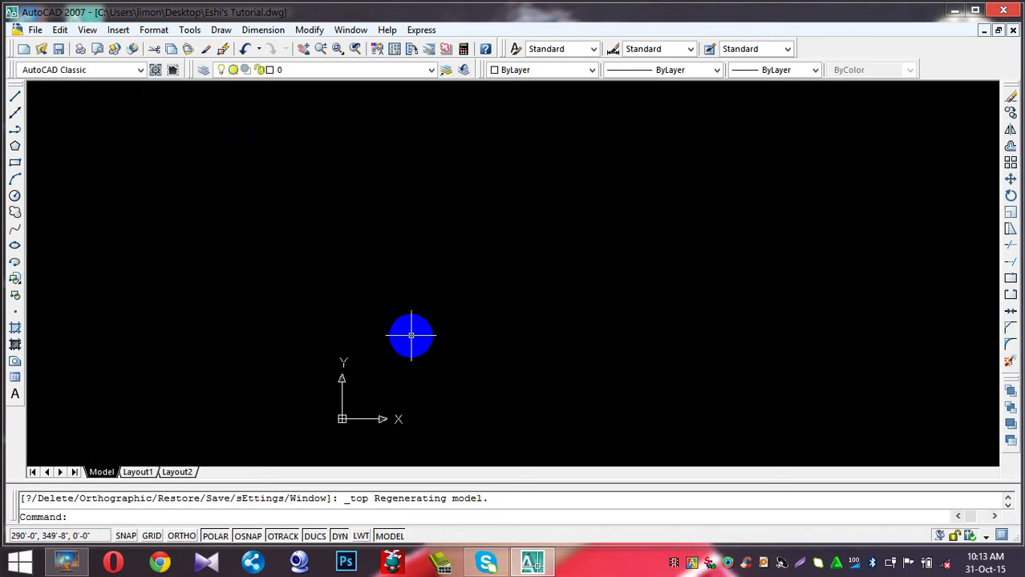
{"action": "middle_click_drag", "start_coordinate": [344, 421], "coordinate": [375, 330]}
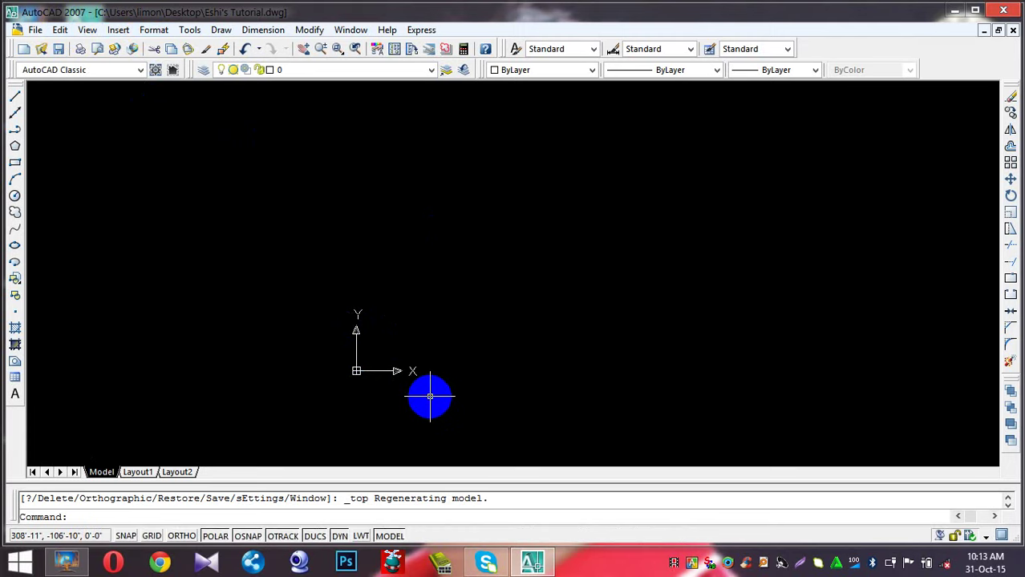
Set UCSICON to Noorigin so the icon stays in the corner, then save the drawing
{"action": "type", "text": "ucd"}
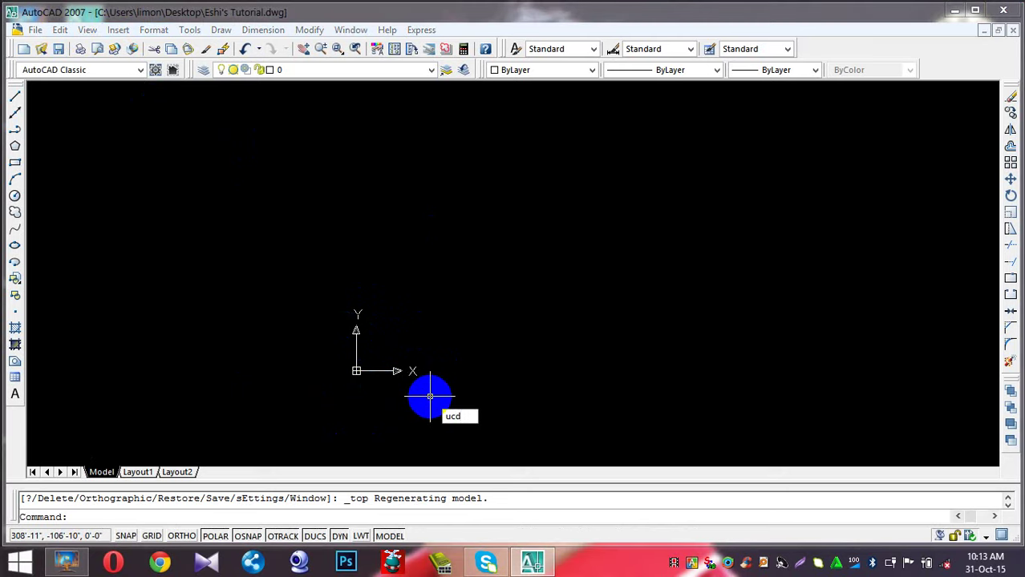
{"action": "key", "text": "BackSpace"}
{"action": "type", "text": "sicon"}
{"action": "key", "text": "Return"}
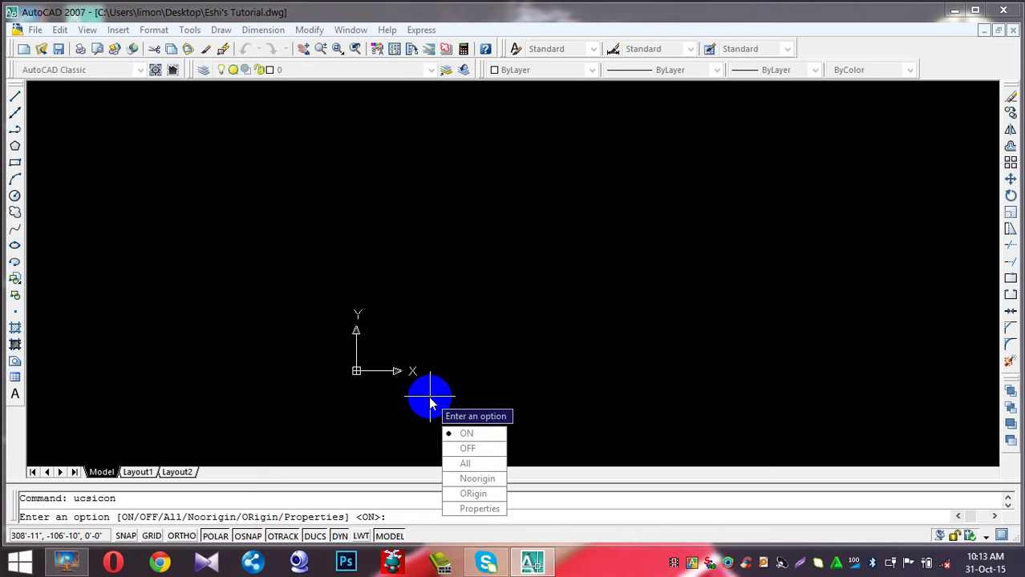
{"action": "left_click", "coordinate": [485, 463]}
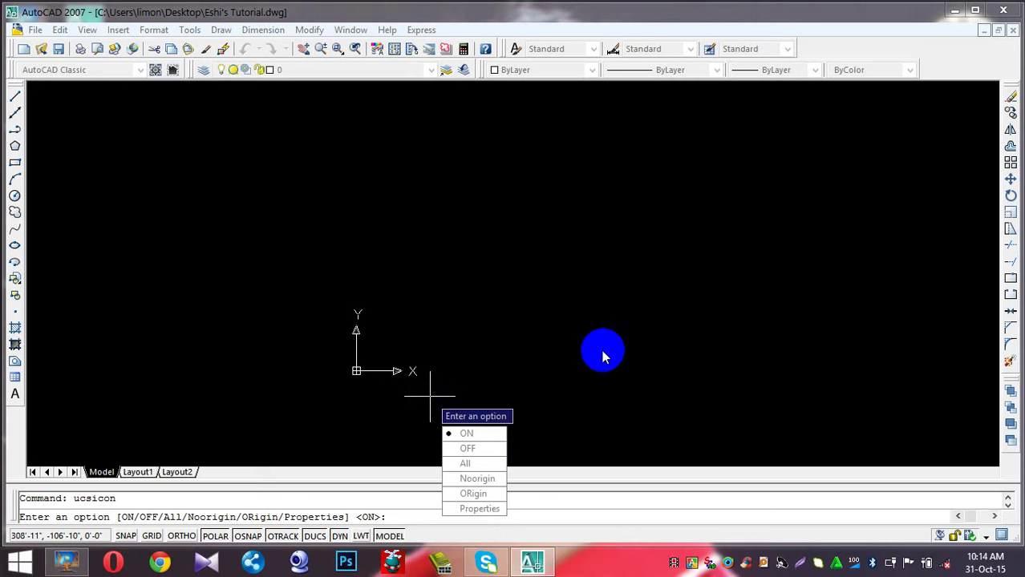
{"action": "type", "text": "n"}
{"action": "key", "text": "Return"}
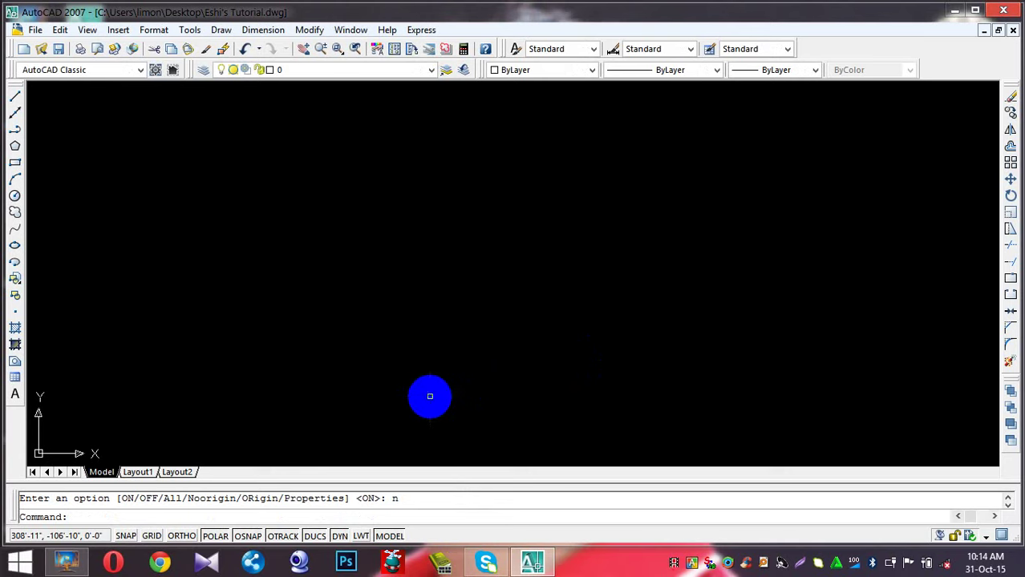
{"action": "key", "text": "ctrl+s"}
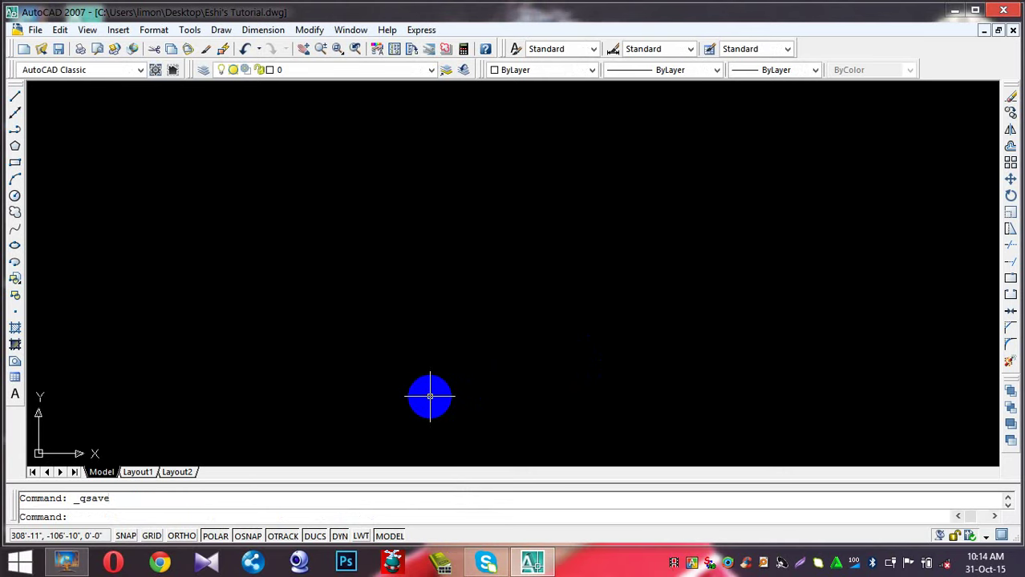
Modify the Standard dimension style to use Architectural tick arrowheads sized 1'-2 3/4"
{"action": "type", "text": "d"}
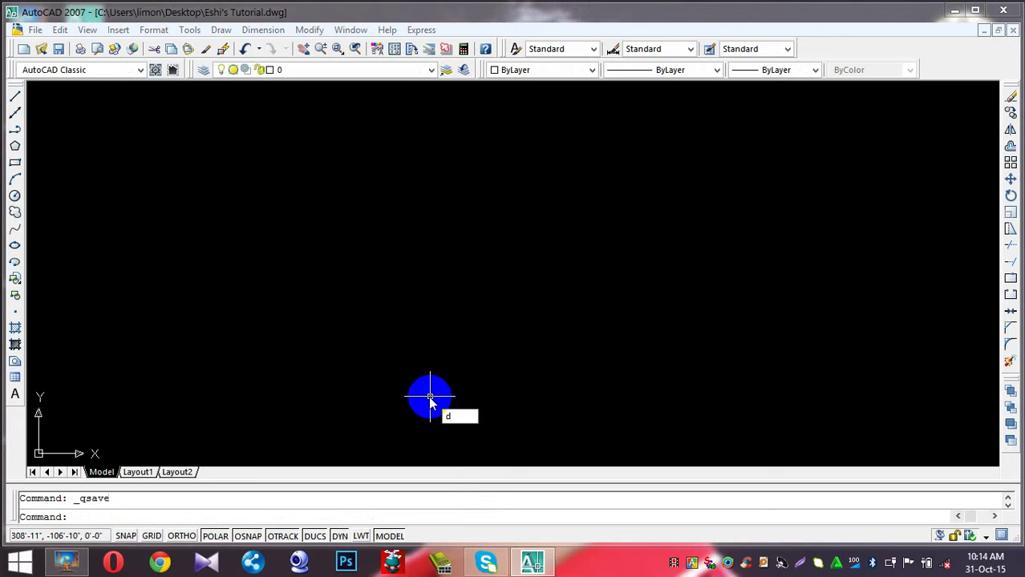
{"action": "key", "text": "Return"}
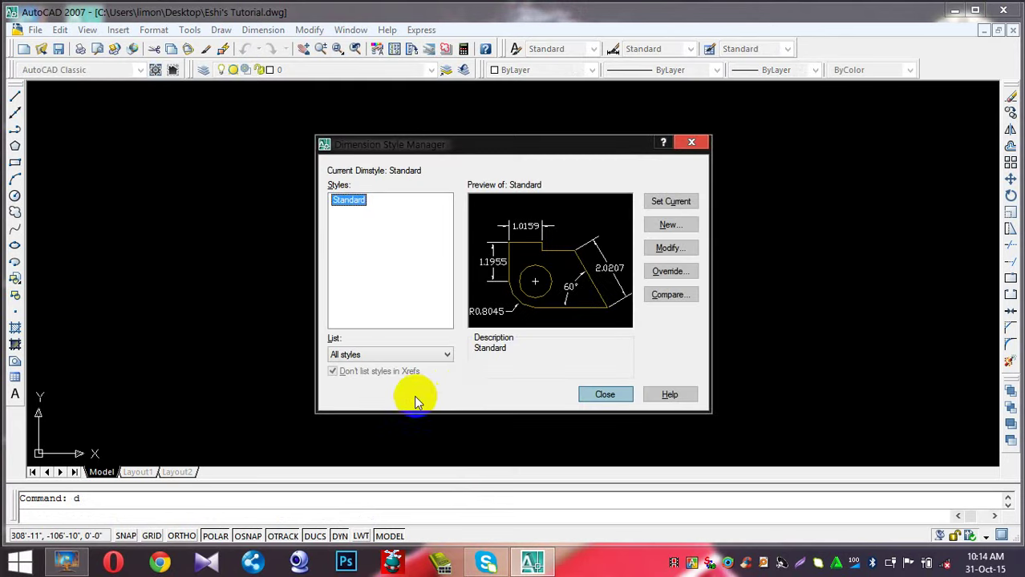
{"action": "left_click", "coordinate": [683, 250]}
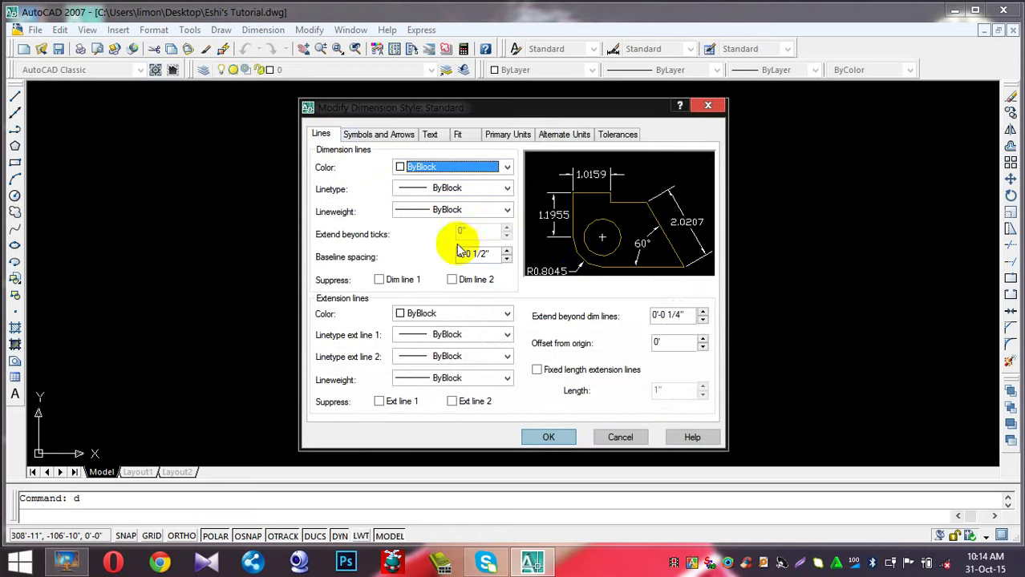
{"action": "left_click", "coordinate": [395, 136]}
{"action": "left_click", "coordinate": [383, 189]}
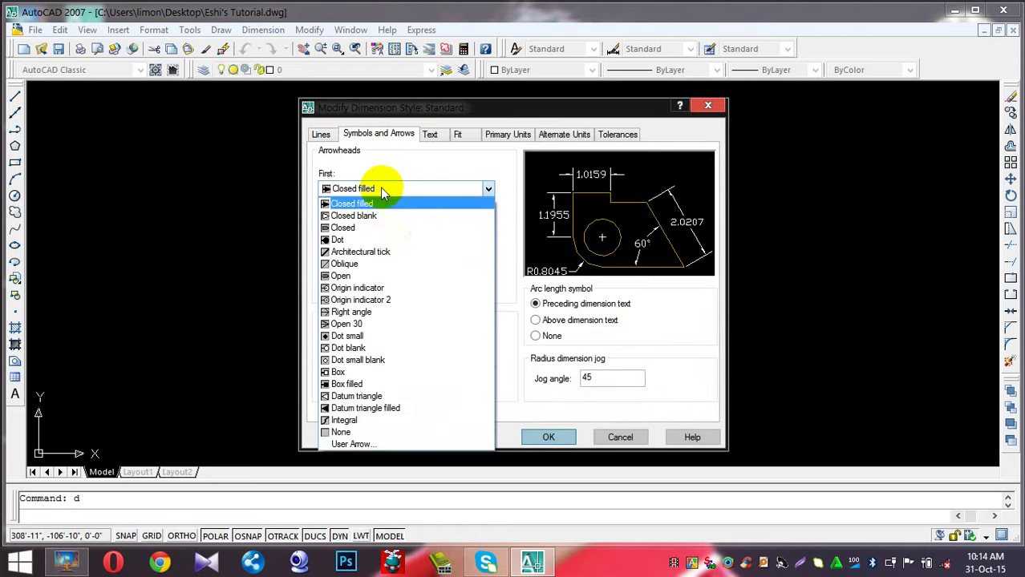
{"action": "left_click", "coordinate": [413, 252]}
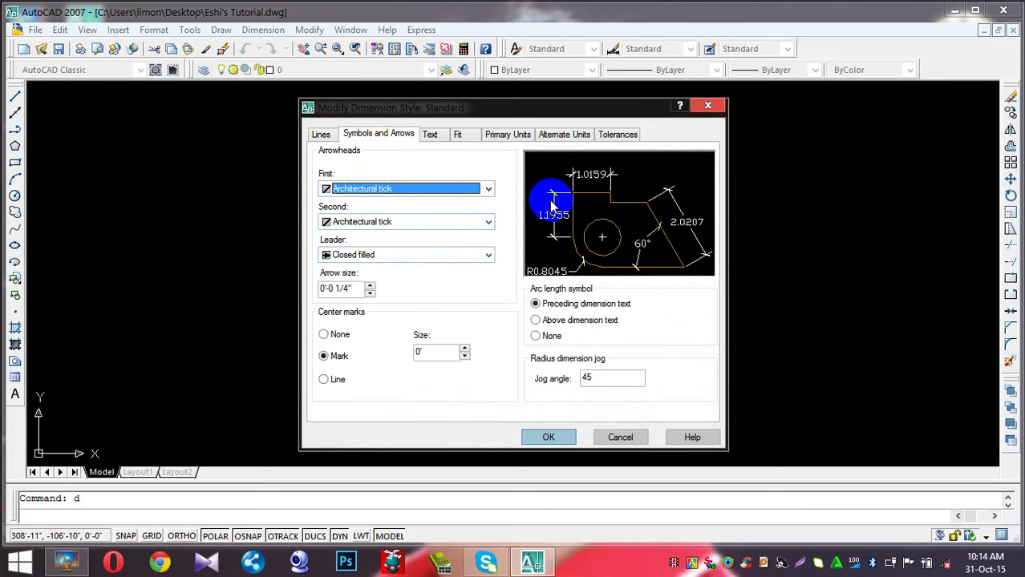
{"action": "double_click", "coordinate": [337, 288]}
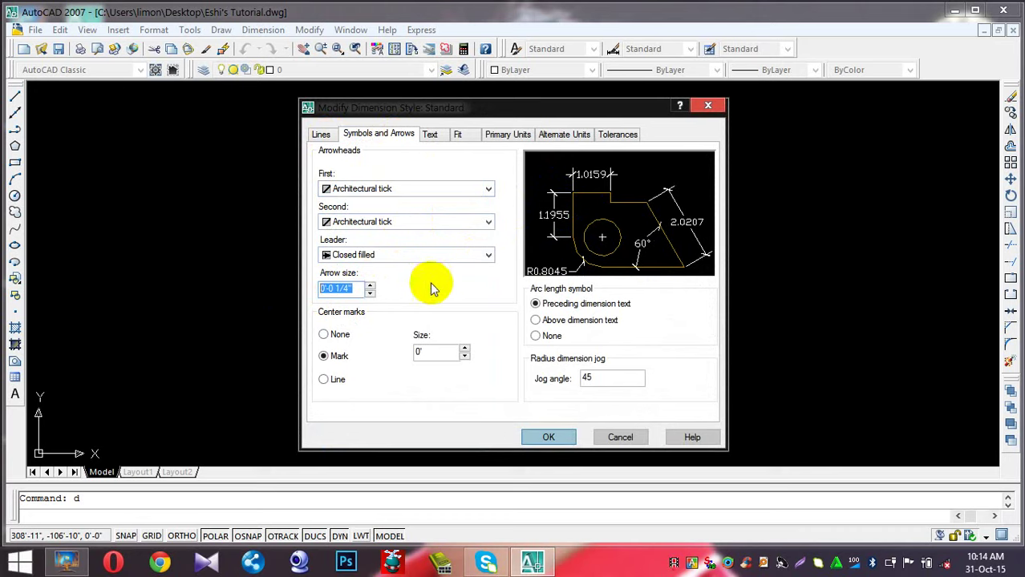
{"action": "type", "text": "1'"}
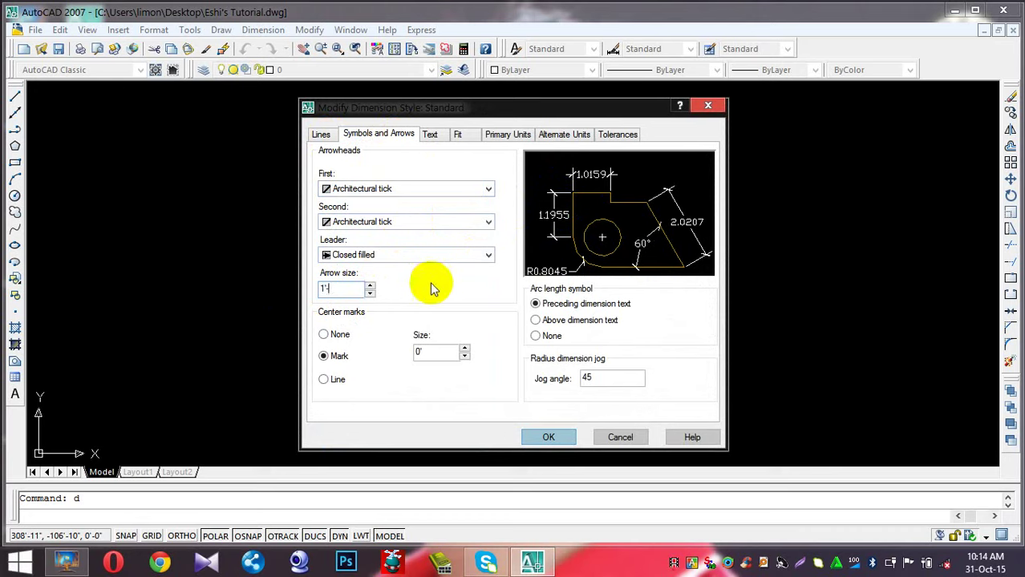
{"action": "type", "text": "-11/4"}
{"action": "left_click", "coordinate": [597, 318]}
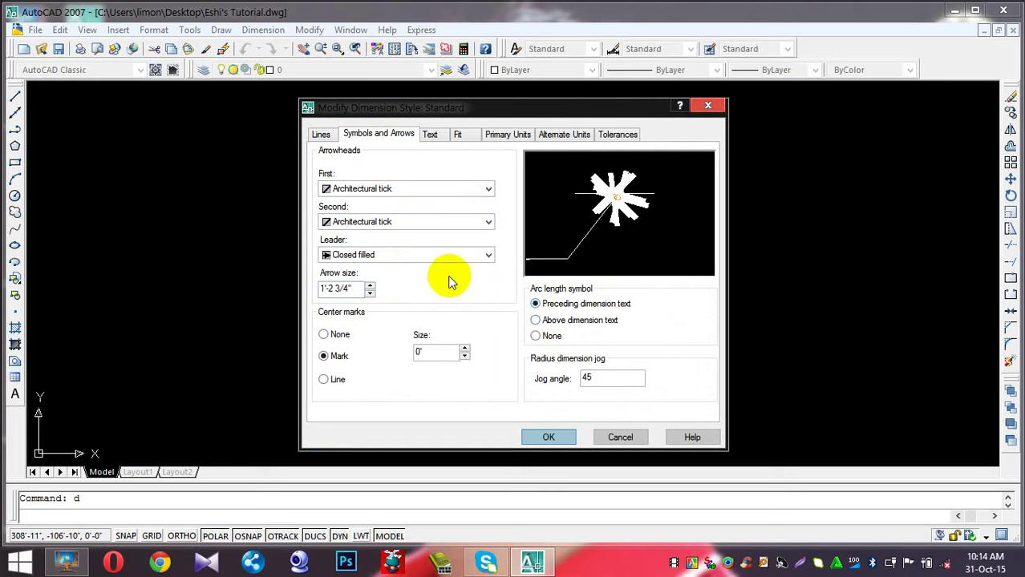
{"action": "left_click", "coordinate": [431, 134]}
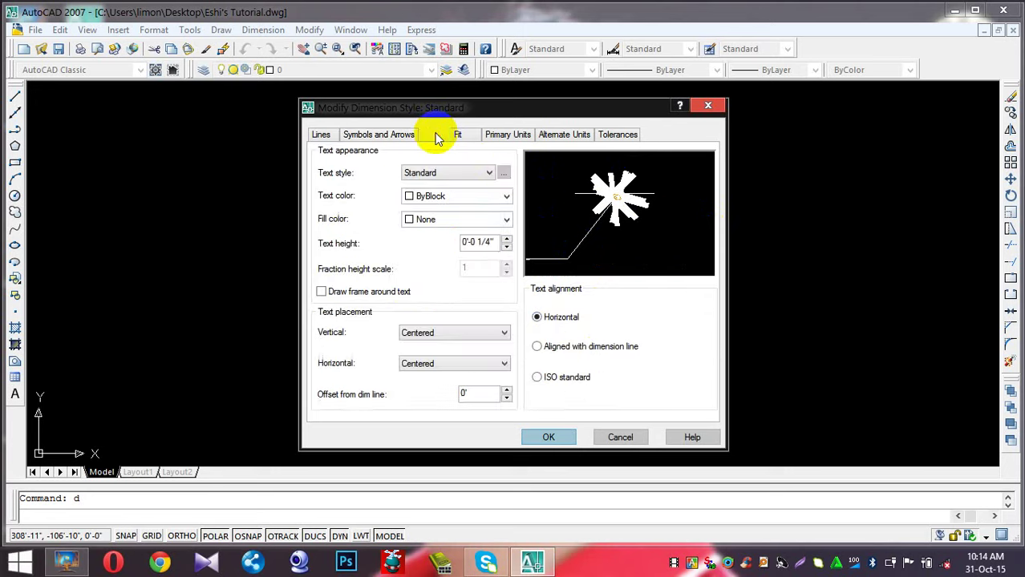
Change the Standard text style font from txt.shx to Times New Roman and apply it
{"action": "left_click", "coordinate": [503, 174]}
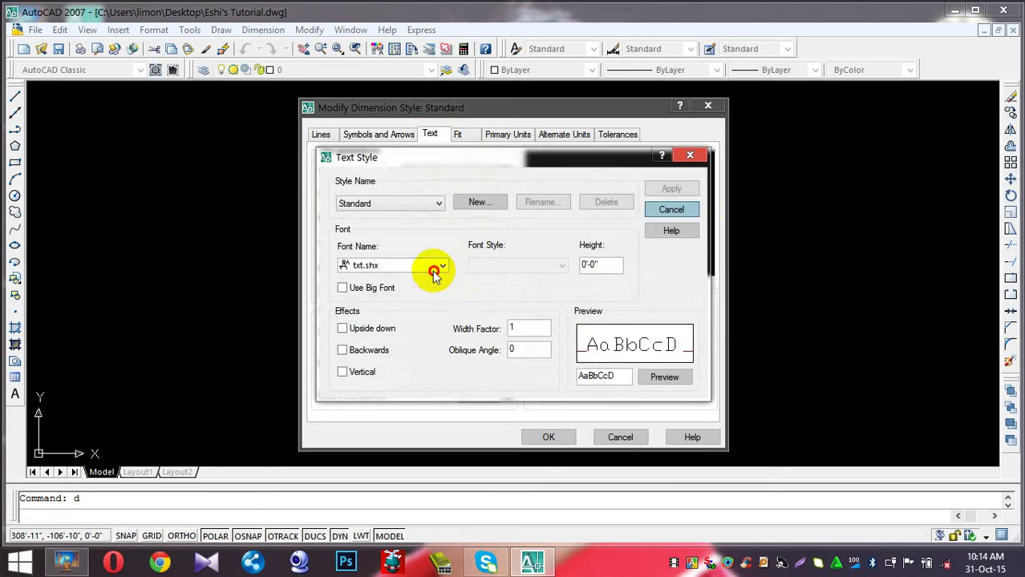
{"action": "left_click", "coordinate": [434, 272]}
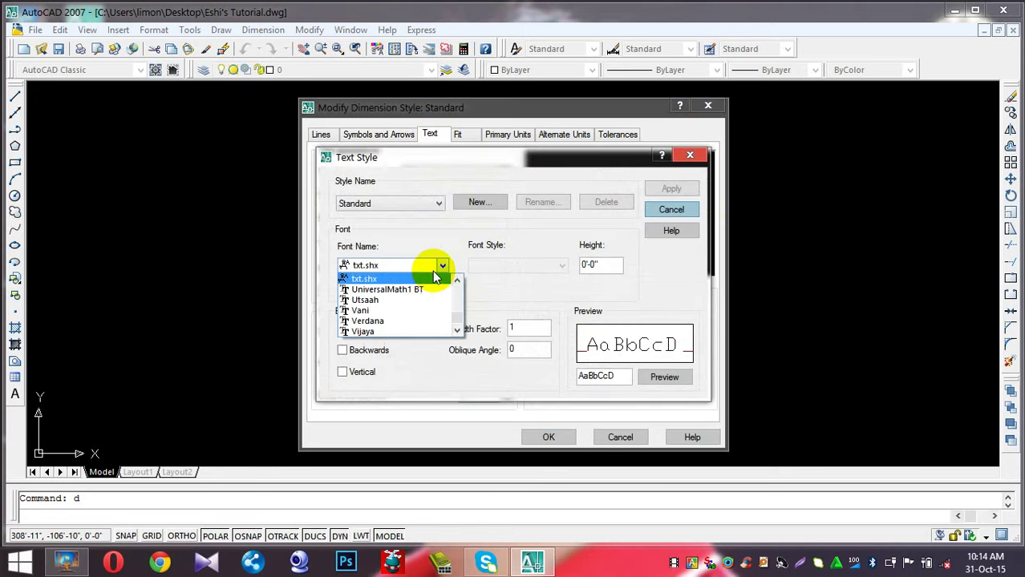
{"action": "type", "text": "t"}
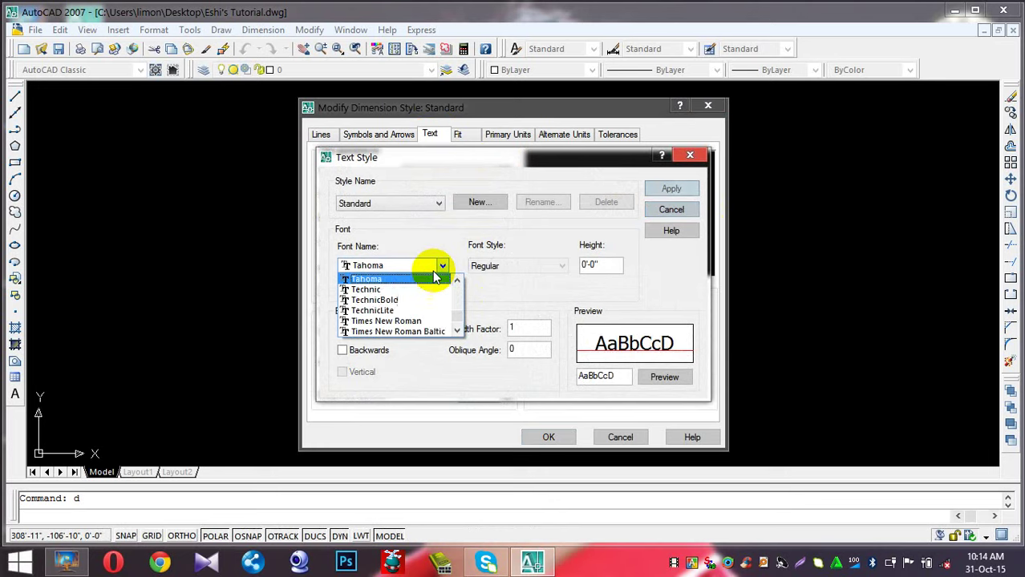
{"action": "type", "text": "imes New R"}
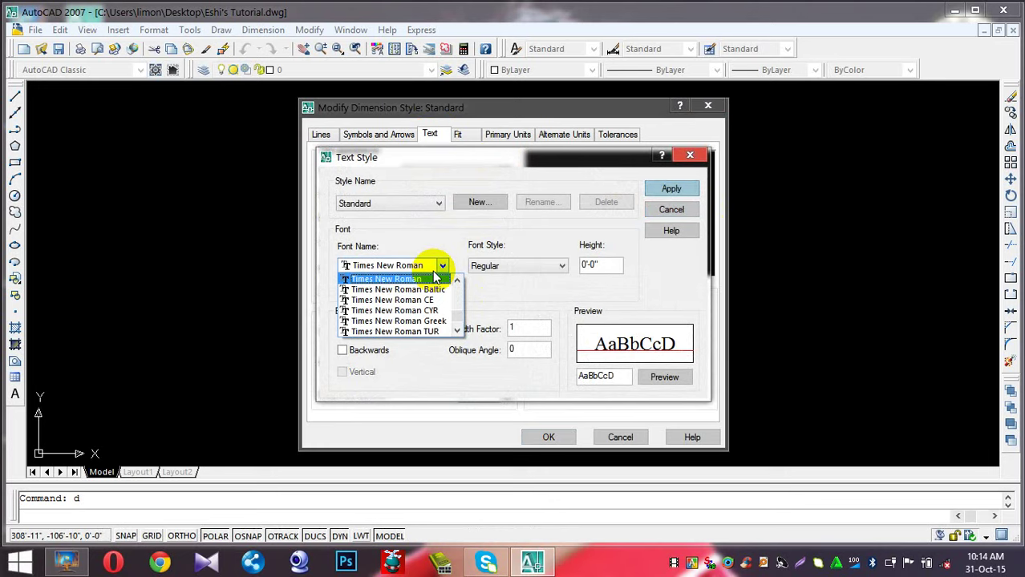
{"action": "key", "text": "Escape"}
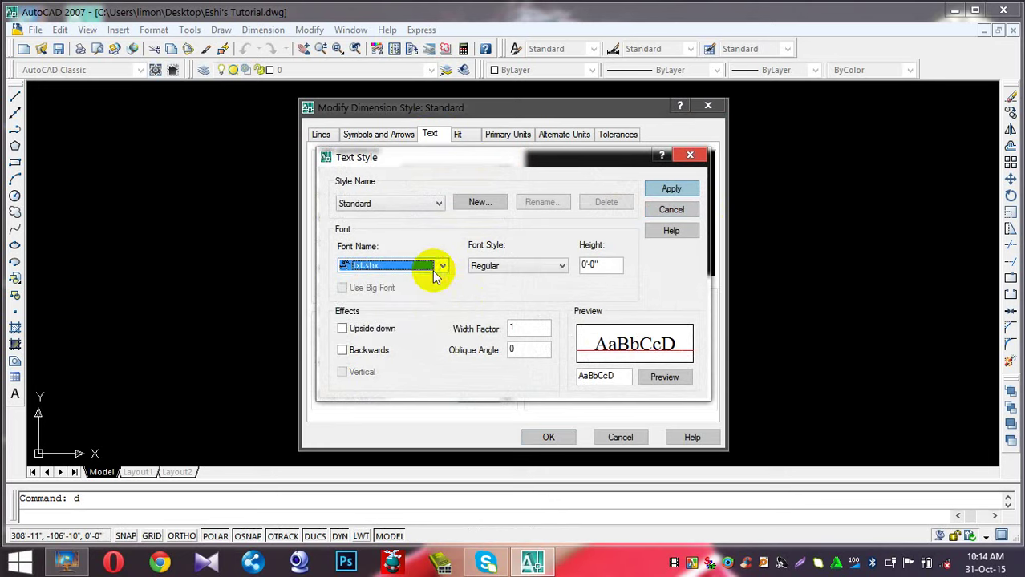
{"action": "left_click", "coordinate": [417, 265]}
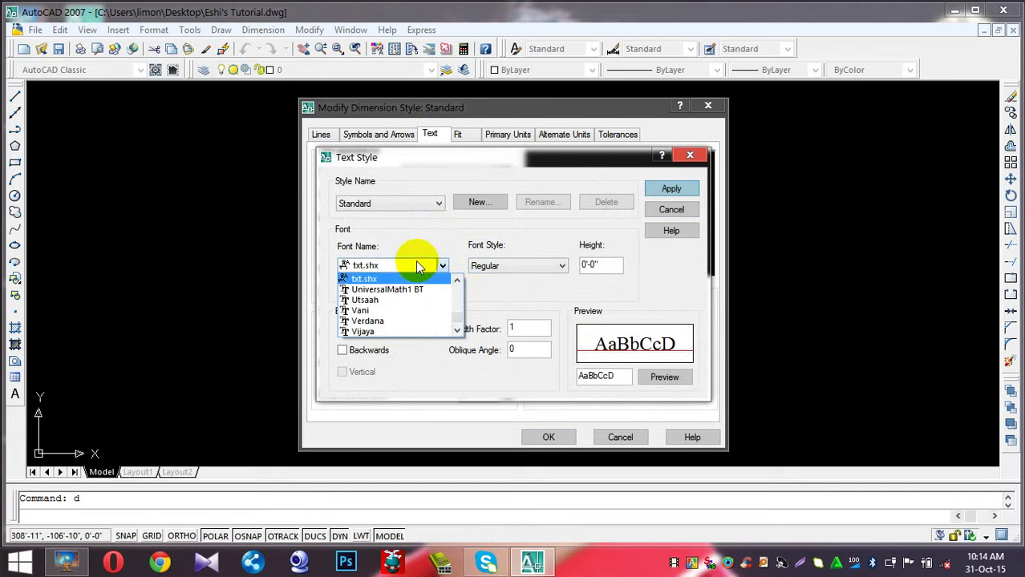
{"action": "type", "text": "ti"}
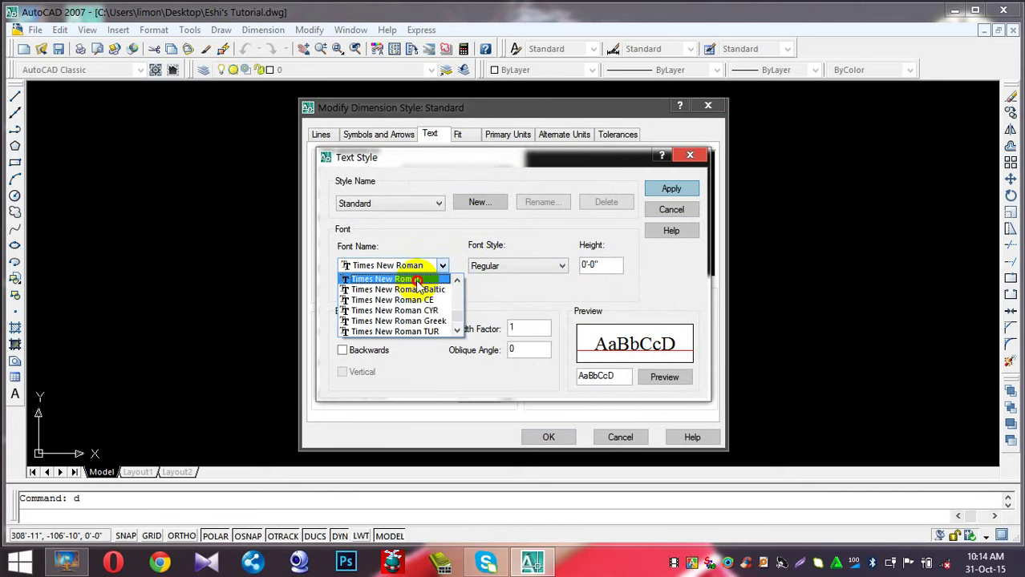
{"action": "left_click", "coordinate": [418, 281]}
{"action": "left_click", "coordinate": [671, 189]}
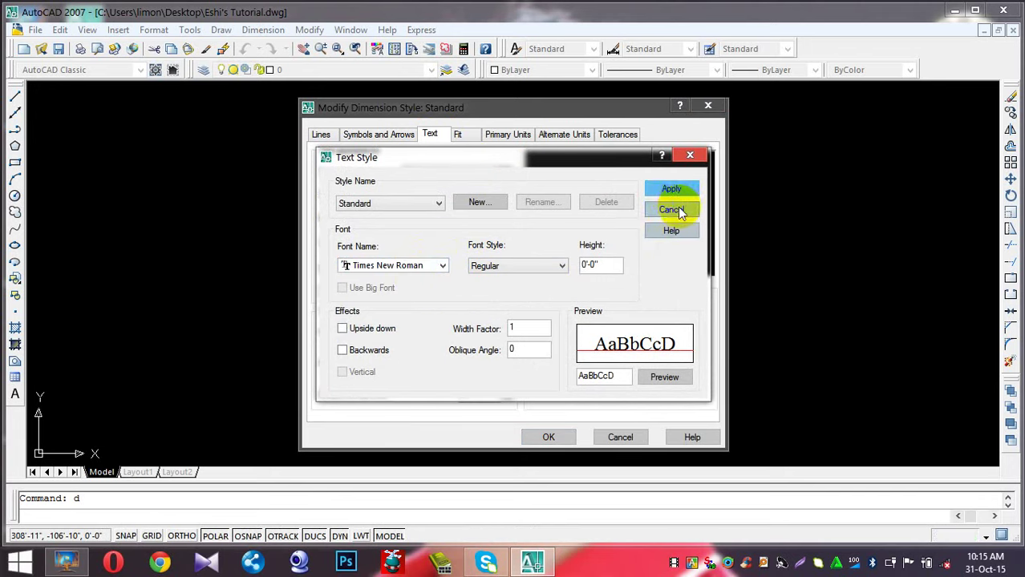
{"action": "left_click", "coordinate": [673, 210]}
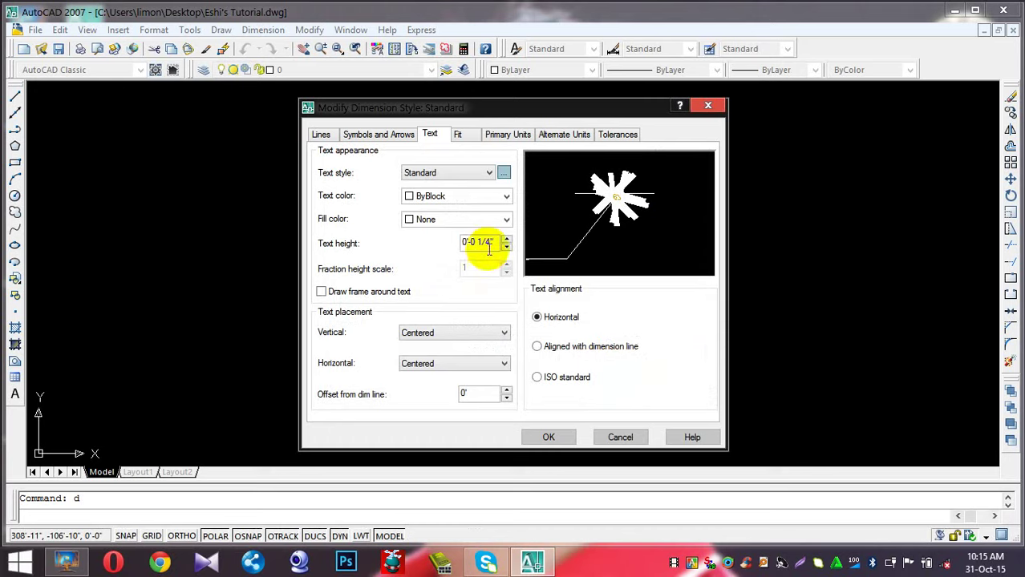
Replace the 0'-0 1/4" text height with 1'-11/4 and show the Primary Units tab
{"action": "left_click_drag", "start_coordinate": [489, 245], "coordinate": [387, 246]}
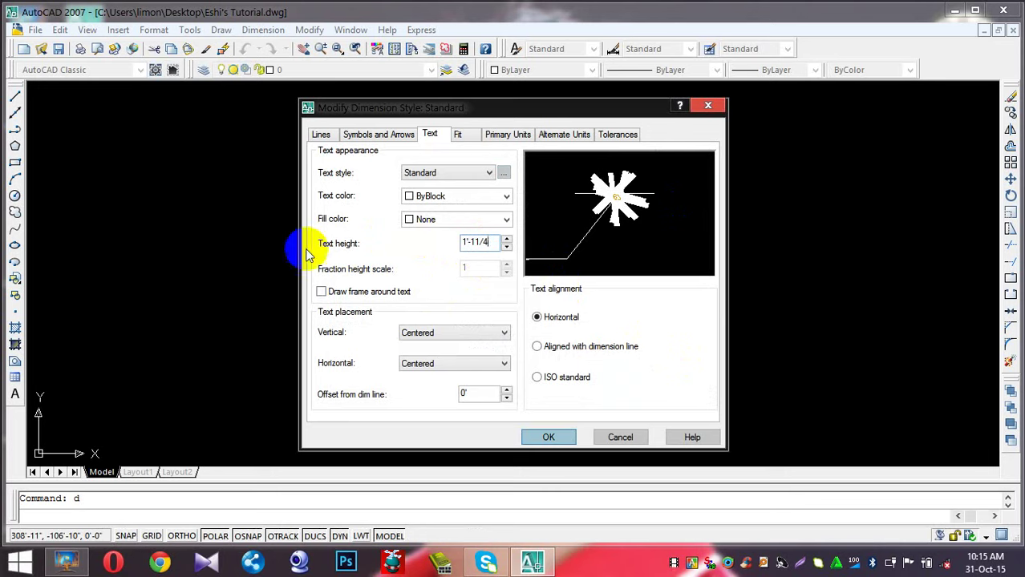
{"action": "left_click", "coordinate": [489, 131]}
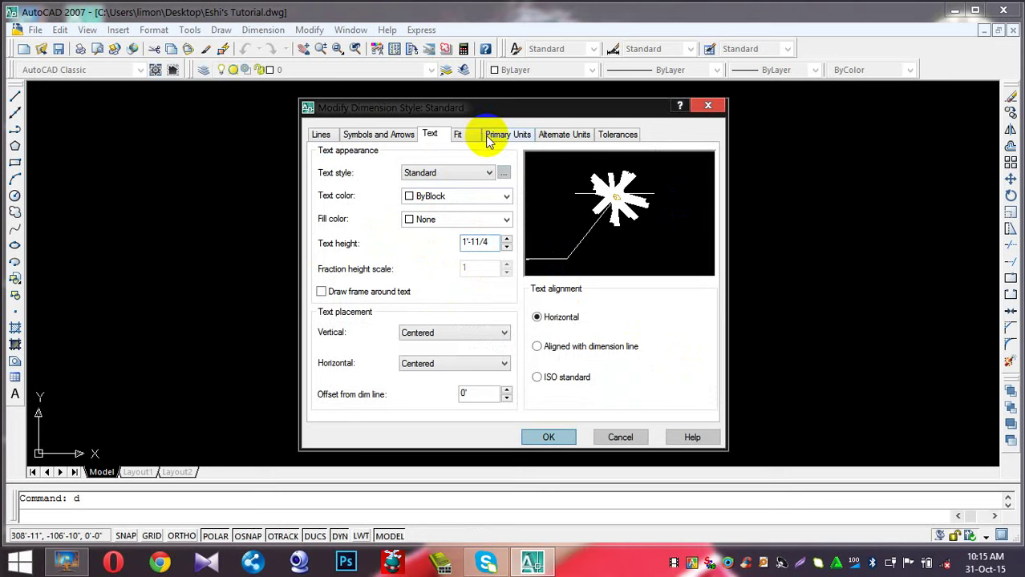
{"action": "left_click", "coordinate": [491, 135]}
Set the dimension unit format to Architectural with whole-inch precision
{"action": "left_click", "coordinate": [474, 168]}
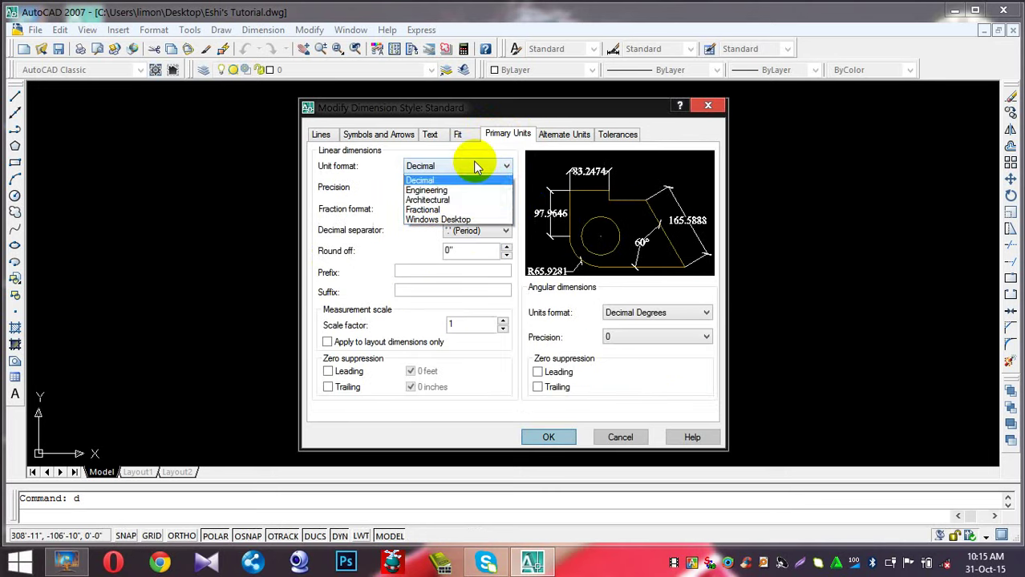
{"action": "left_click", "coordinate": [466, 208]}
{"action": "left_click", "coordinate": [469, 188]}
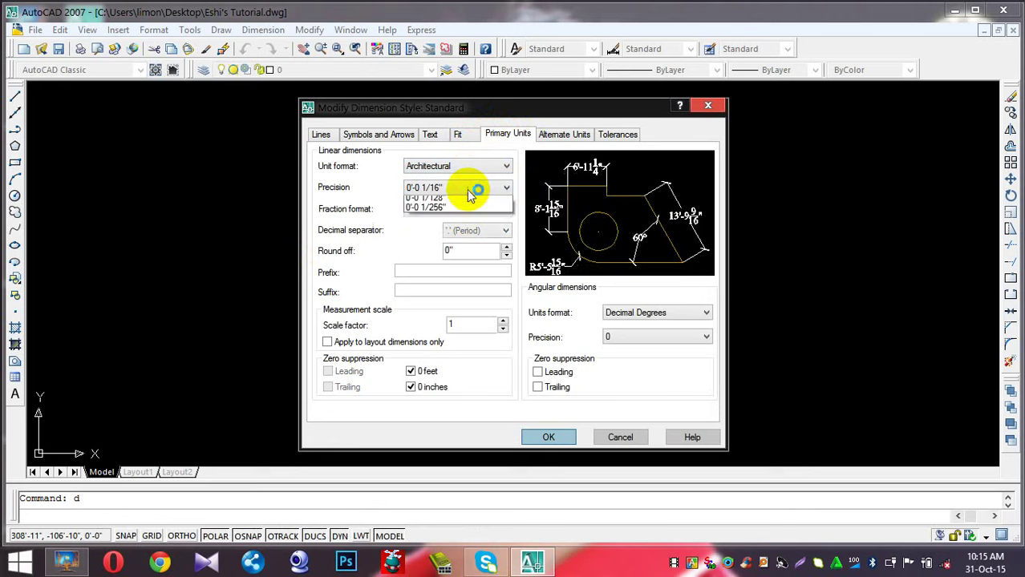
{"action": "left_click", "coordinate": [469, 199]}
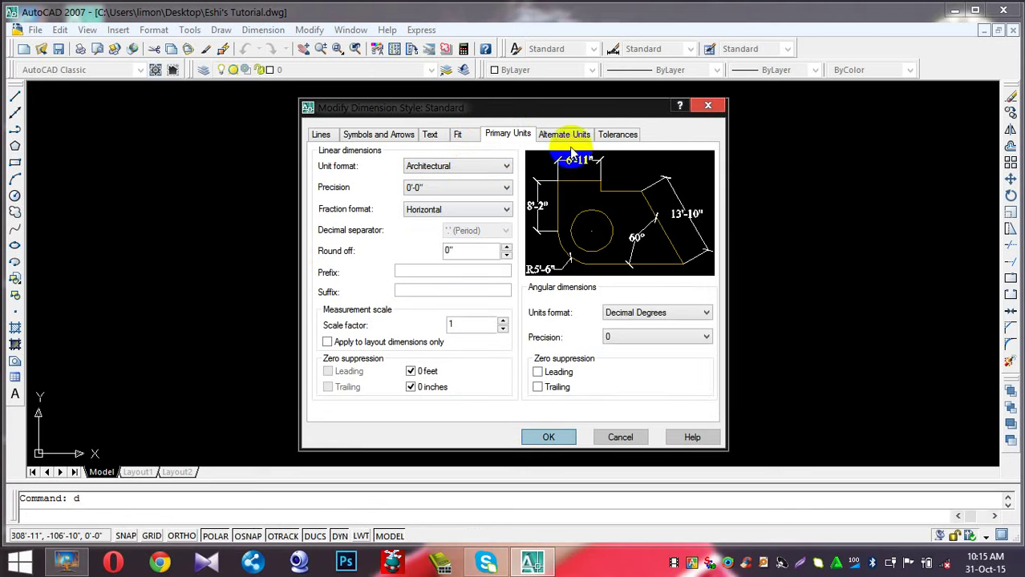
Accept the modified style, make Standard current, and close the Dimension Style Manager
{"action": "left_click", "coordinate": [568, 437]}
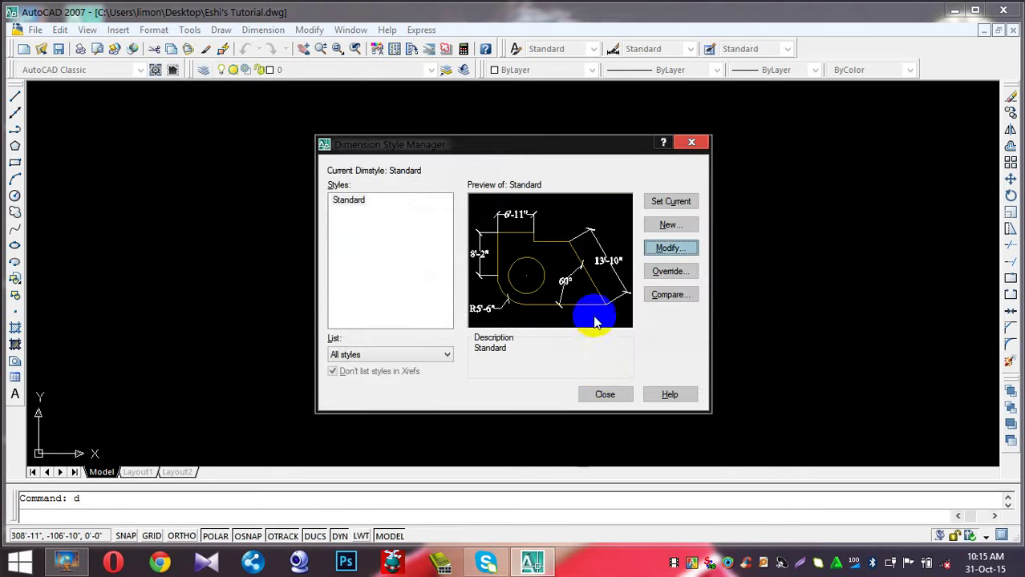
{"action": "left_click", "coordinate": [670, 208]}
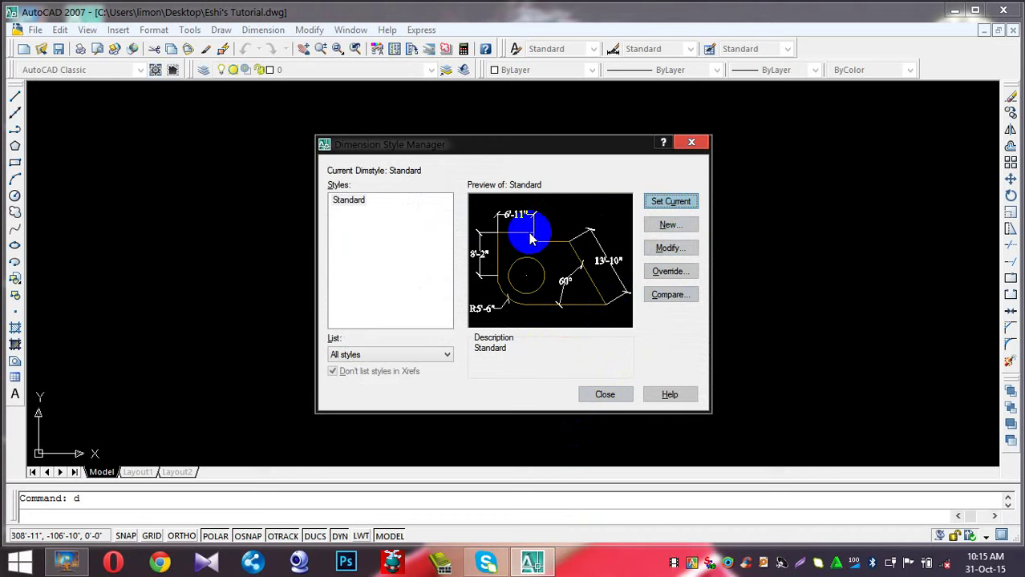
{"action": "left_click", "coordinate": [606, 394]}
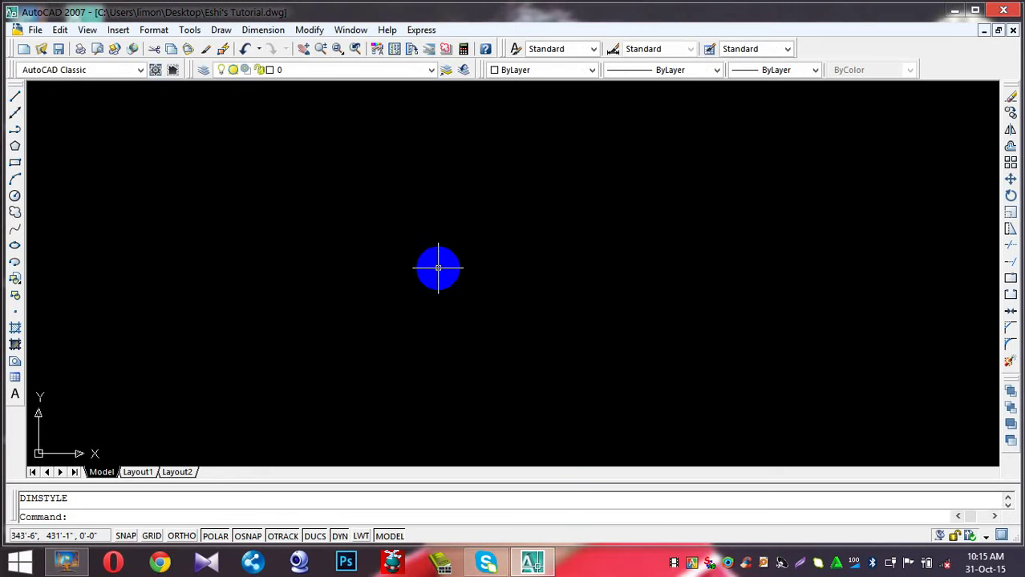
Save the drawing, then enable all object snap modes with object snap tracking off
{"action": "key", "text": "ctrl+s"}
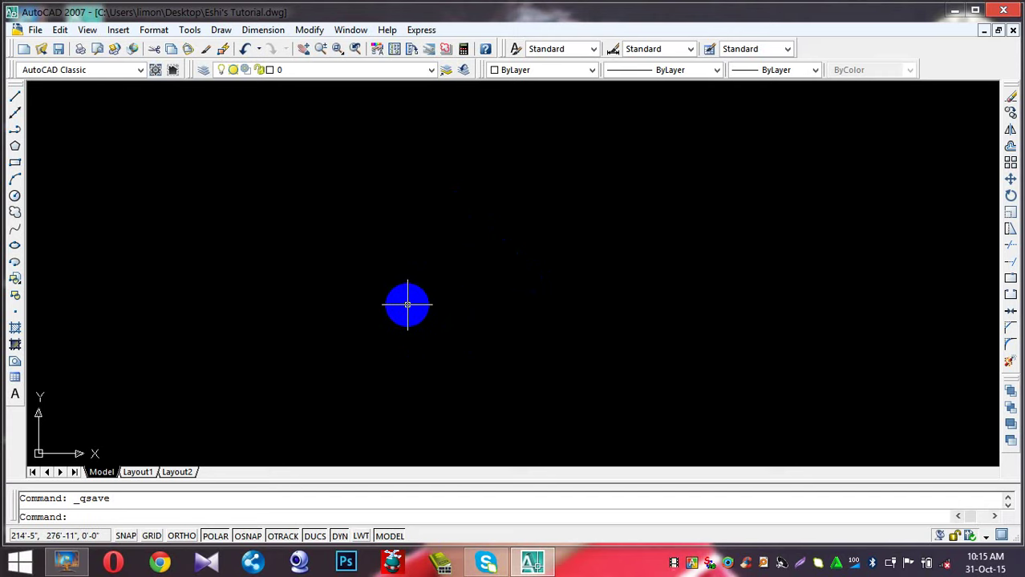
{"action": "type", "text": "os"}
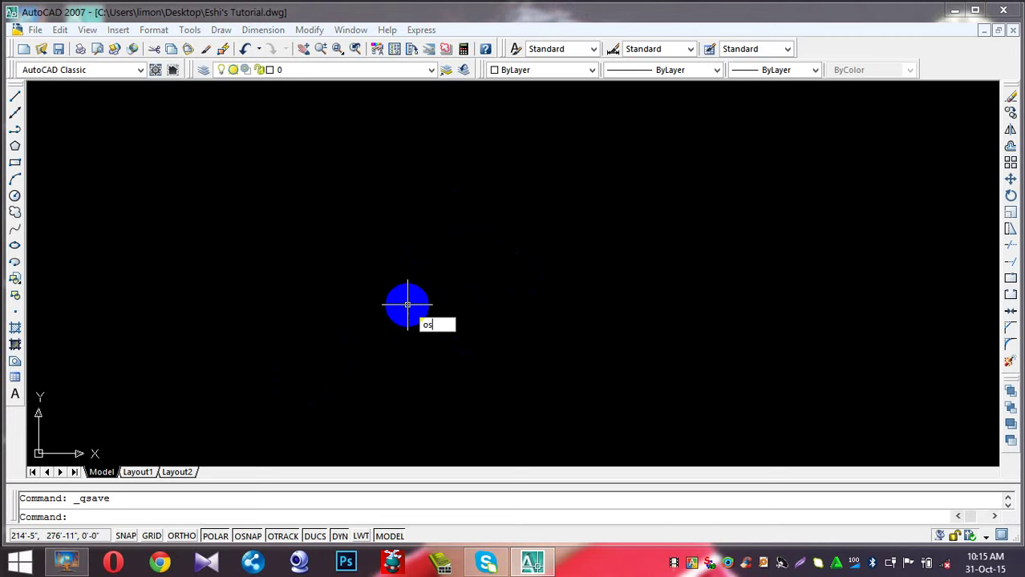
{"action": "key", "text": "Return"}
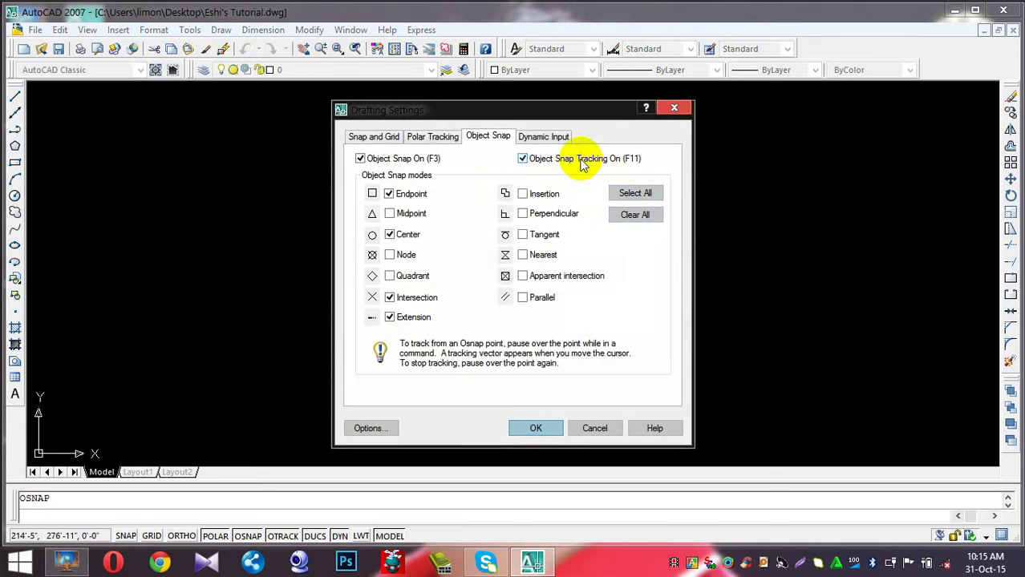
{"action": "left_click", "coordinate": [594, 161]}
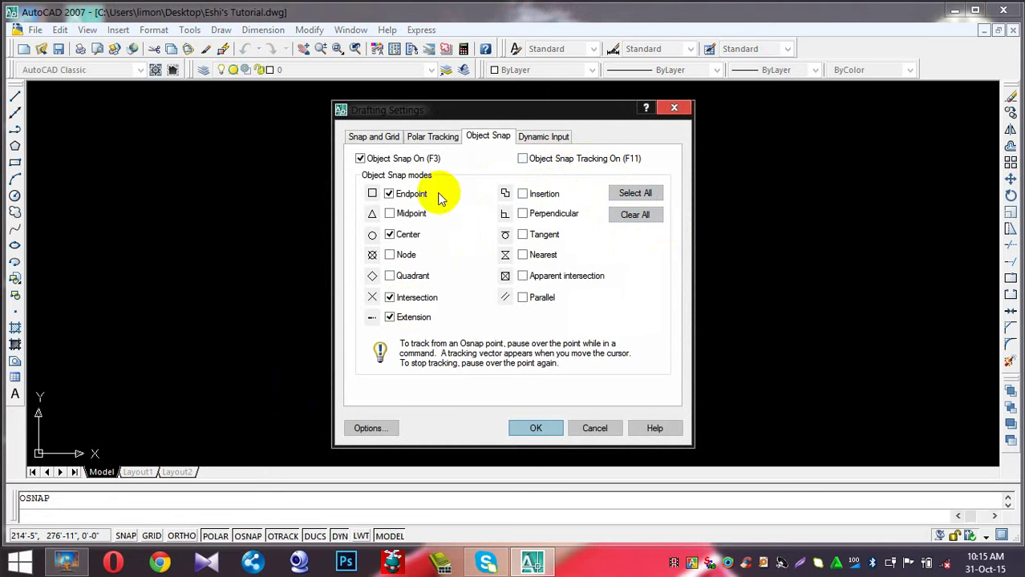
{"action": "left_click", "coordinate": [637, 194]}
{"action": "left_click", "coordinate": [536, 427]}
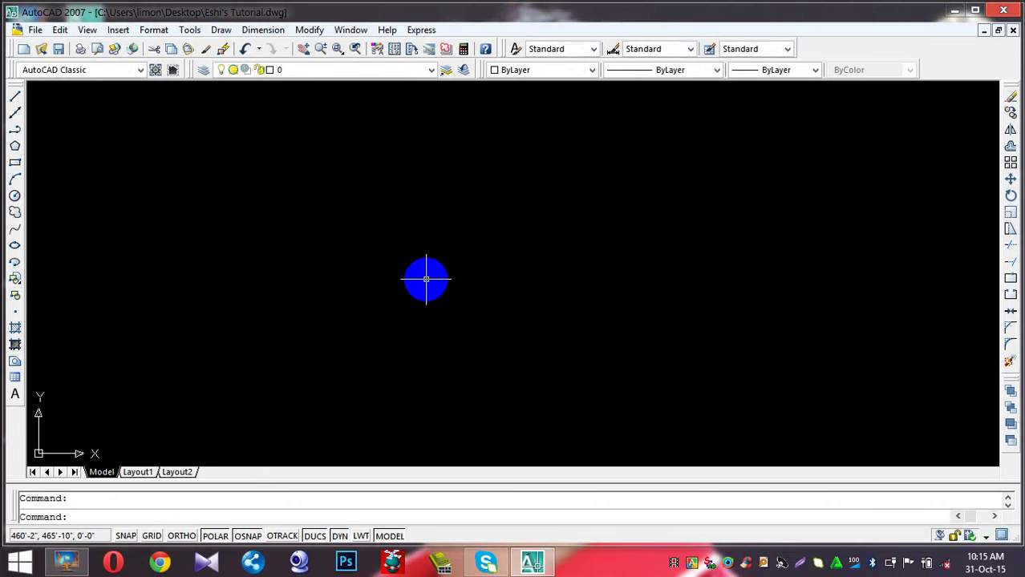
Change the crosshair size from 5 to 10 in the Options display settings and apply
{"action": "type", "text": "op"}
{"action": "key", "text": "Return"}
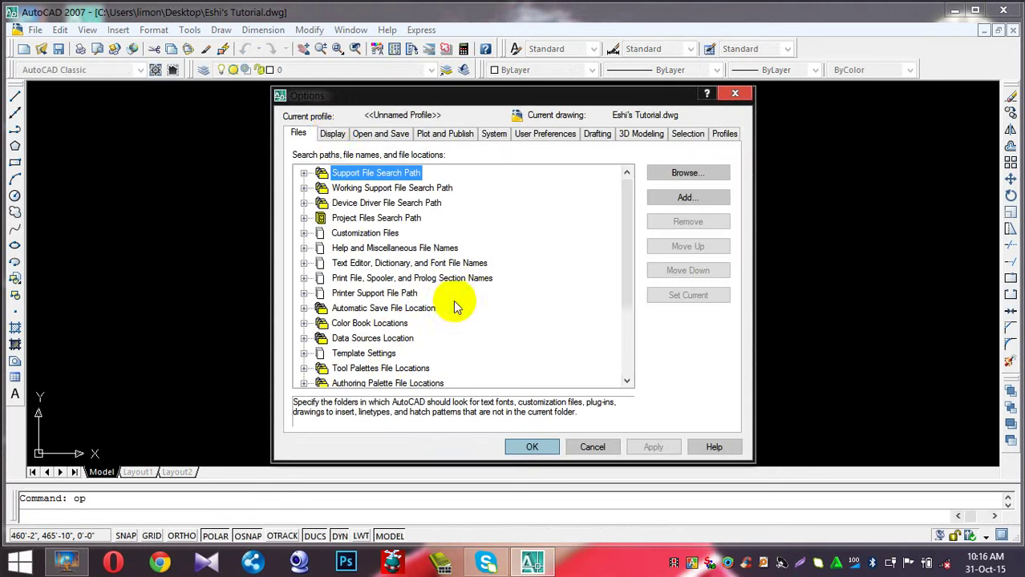
{"action": "left_click", "coordinate": [332, 133]}
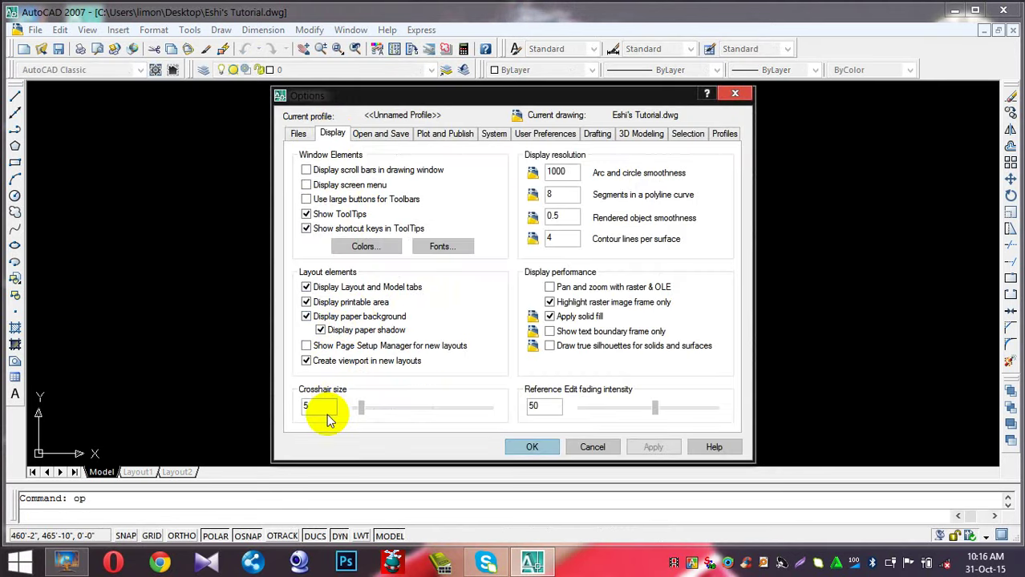
{"action": "double_click", "coordinate": [305, 409]}
{"action": "type", "text": "1"}
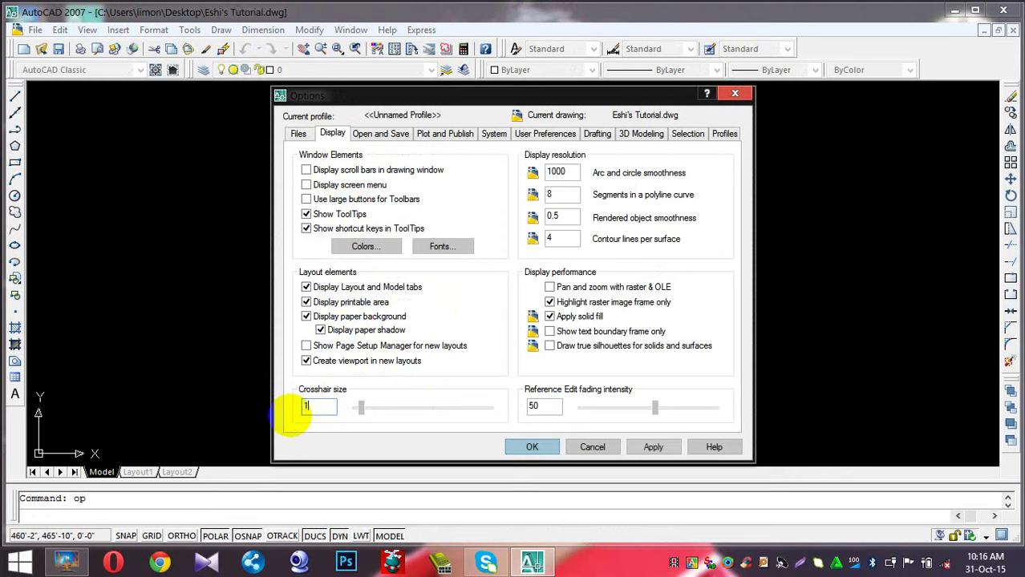
{"action": "type", "text": "0"}
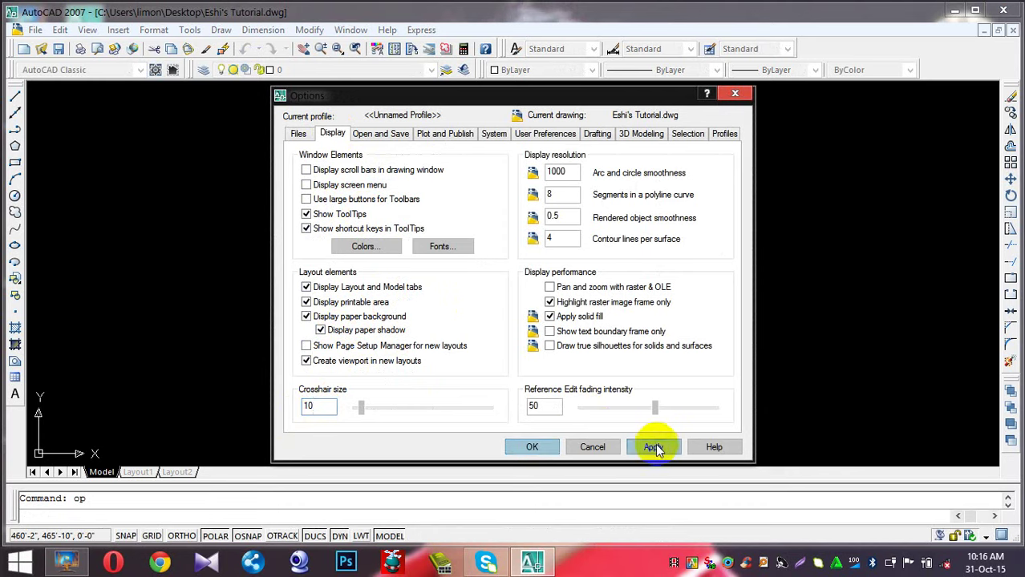
{"action": "left_click", "coordinate": [654, 449]}
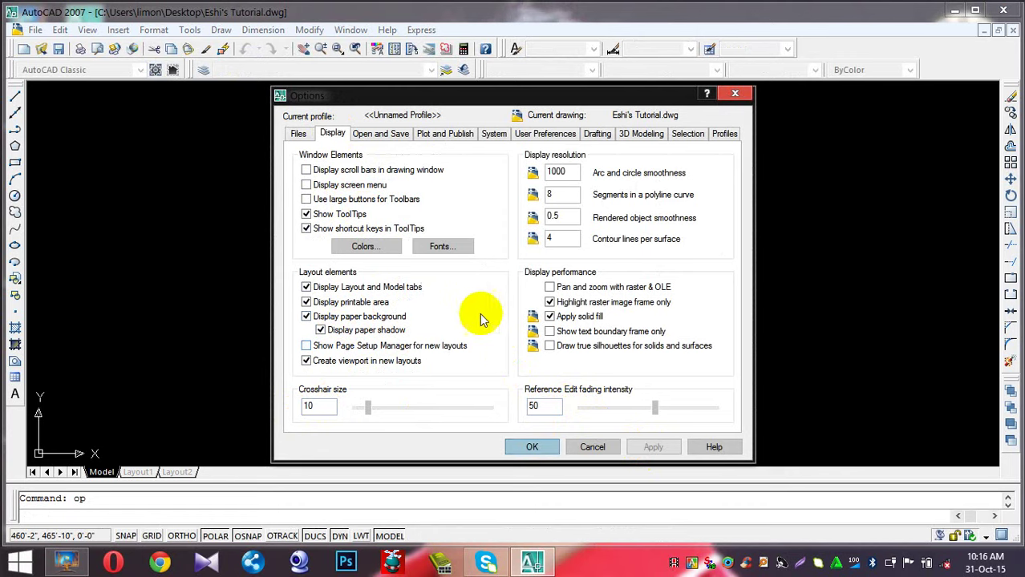
Color the 2D model space crosshairs Yellow with X, Y, Z tinting and apply
{"action": "left_click", "coordinate": [377, 250]}
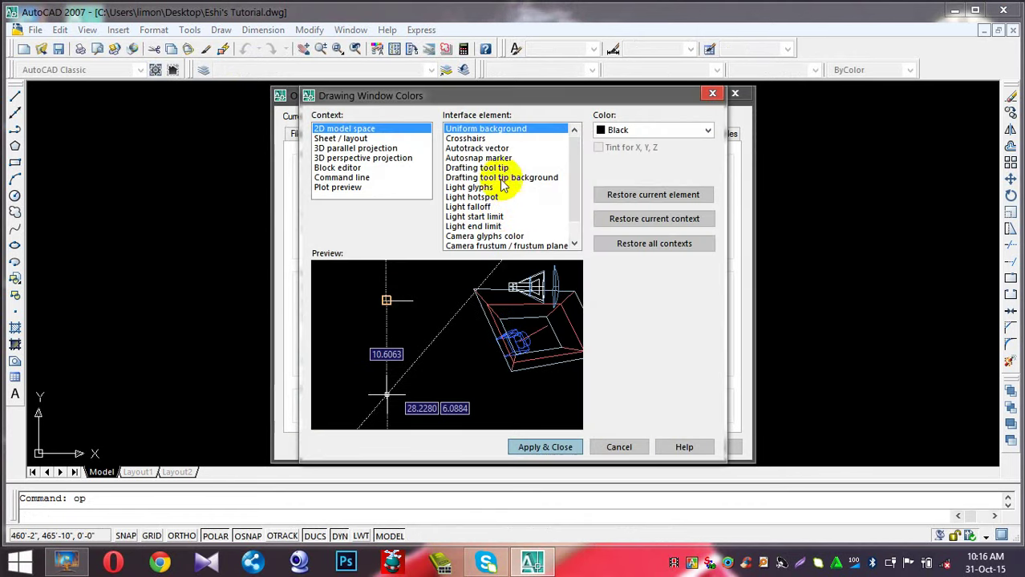
{"action": "left_click", "coordinate": [471, 138]}
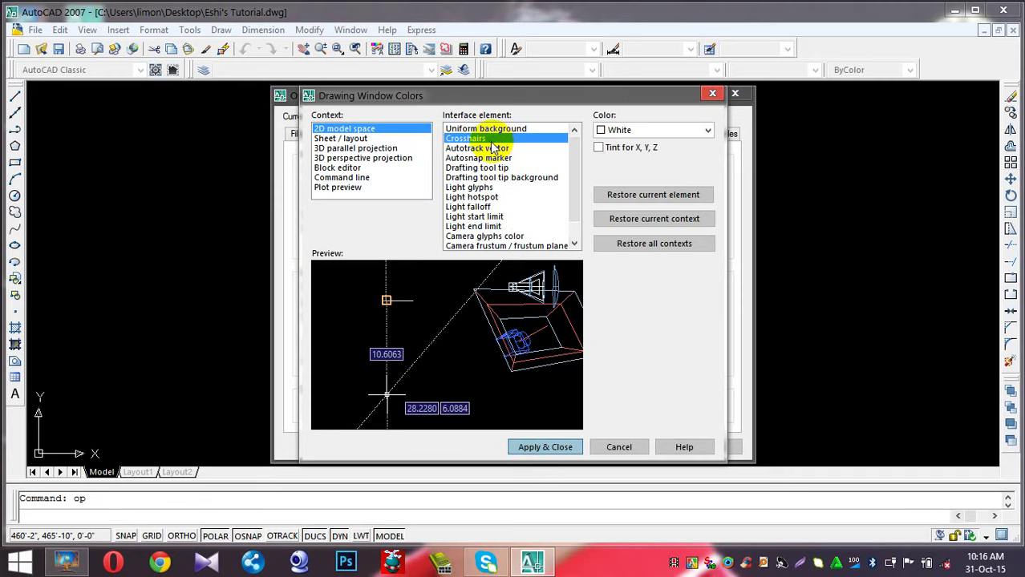
{"action": "left_click_drag", "start_coordinate": [427, 313], "coordinate": [478, 316]}
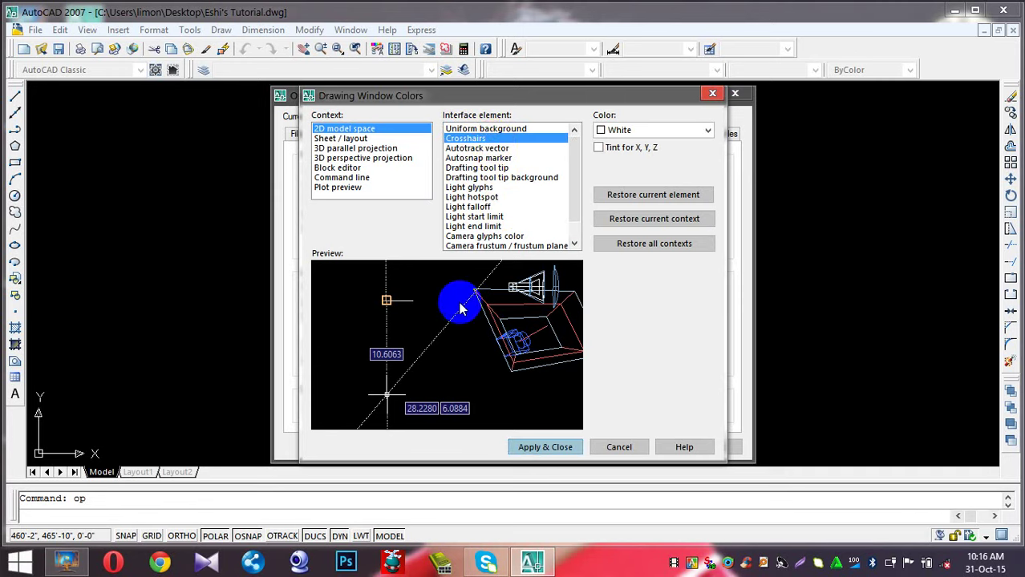
{"action": "left_click", "coordinate": [485, 158]}
{"action": "left_click", "coordinate": [490, 226]}
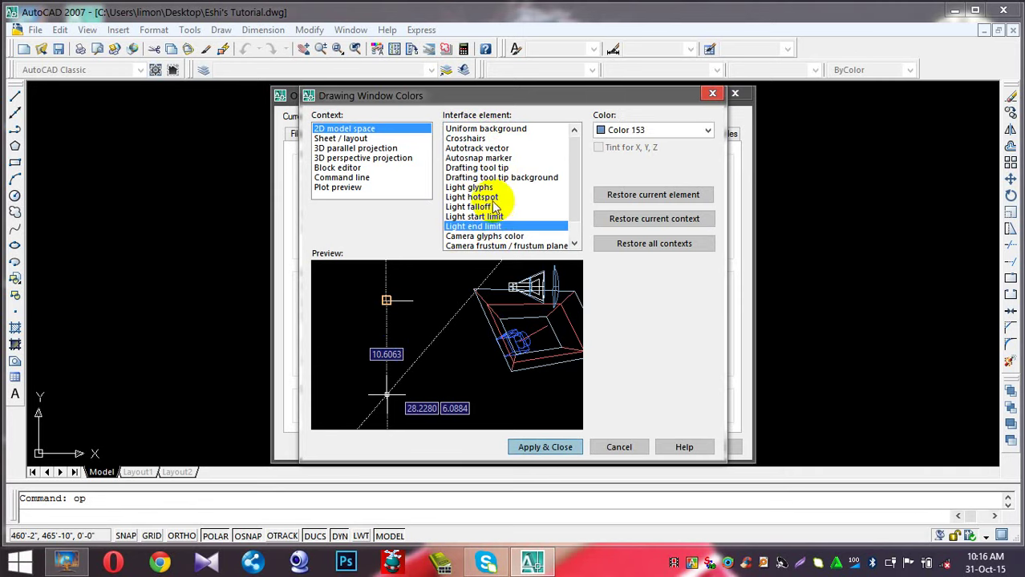
{"action": "left_click_drag", "start_coordinate": [404, 424], "coordinate": [411, 341]}
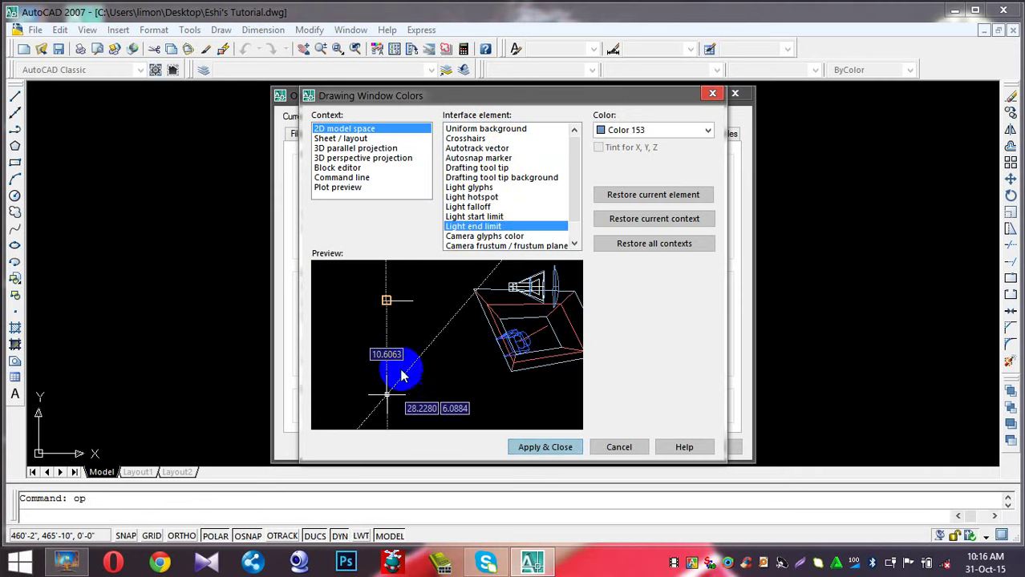
{"action": "left_click", "coordinate": [479, 140]}
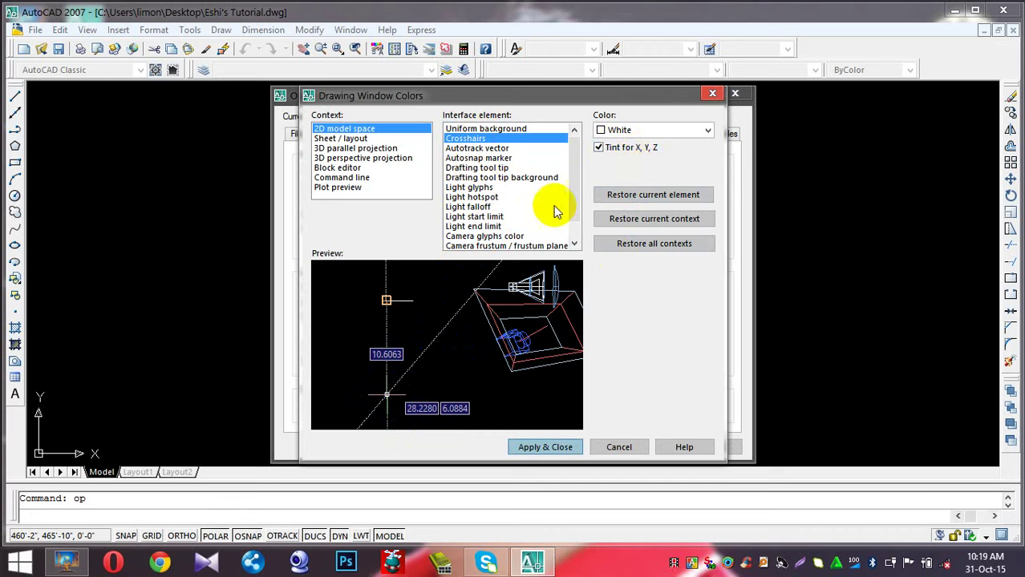
{"action": "left_click", "coordinate": [642, 129]}
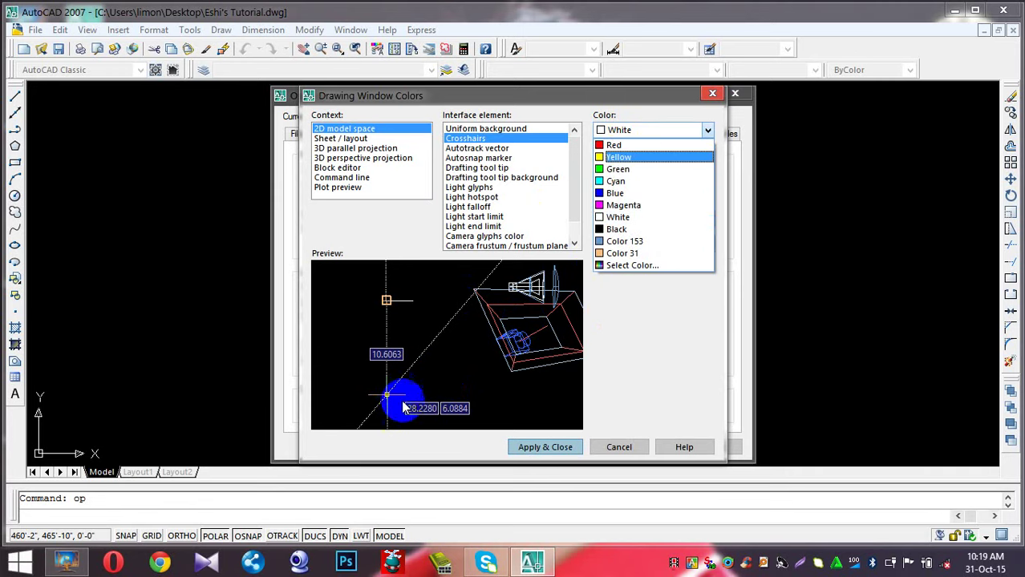
{"action": "left_click", "coordinate": [633, 158]}
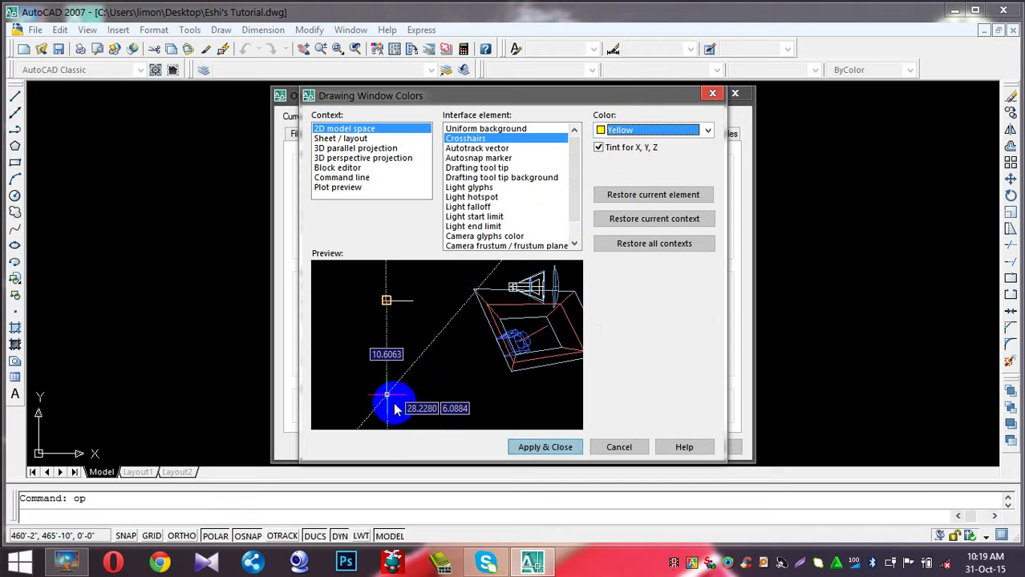
{"action": "left_click", "coordinate": [559, 448]}
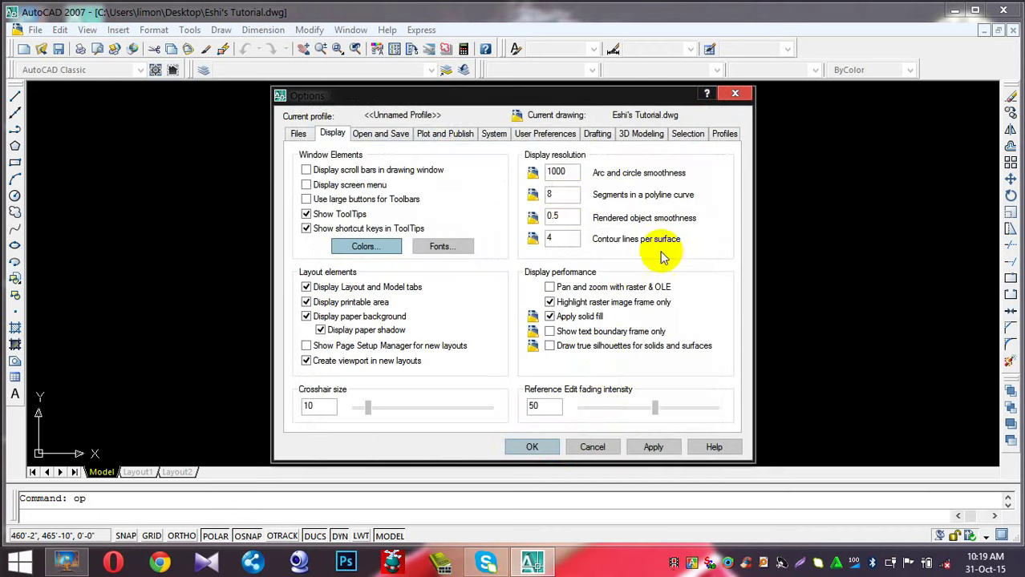
Drag the pickbox and grip size sliders larger, apply, and close Options
{"action": "left_click", "coordinate": [601, 136]}
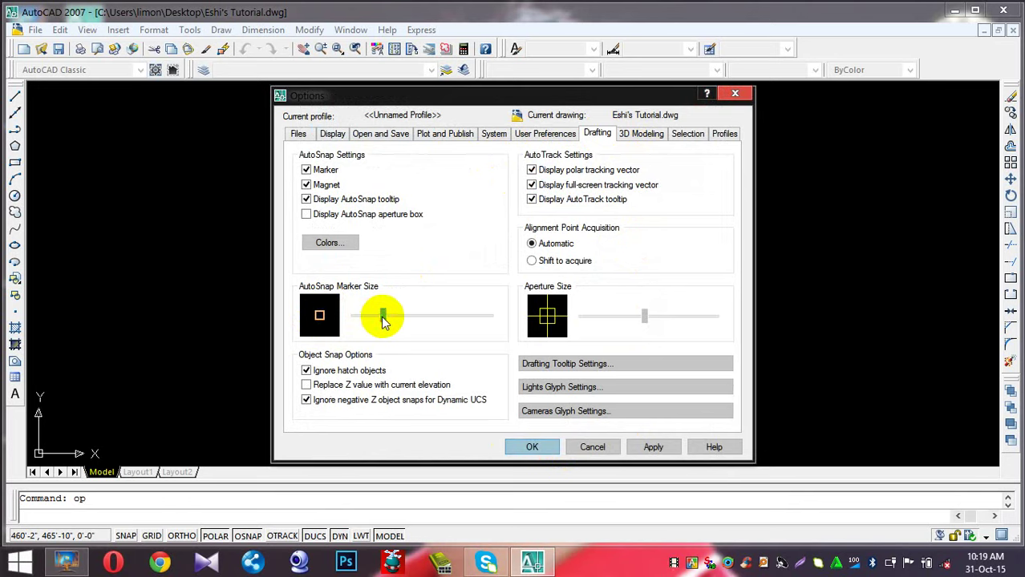
{"action": "left_click", "coordinate": [687, 133]}
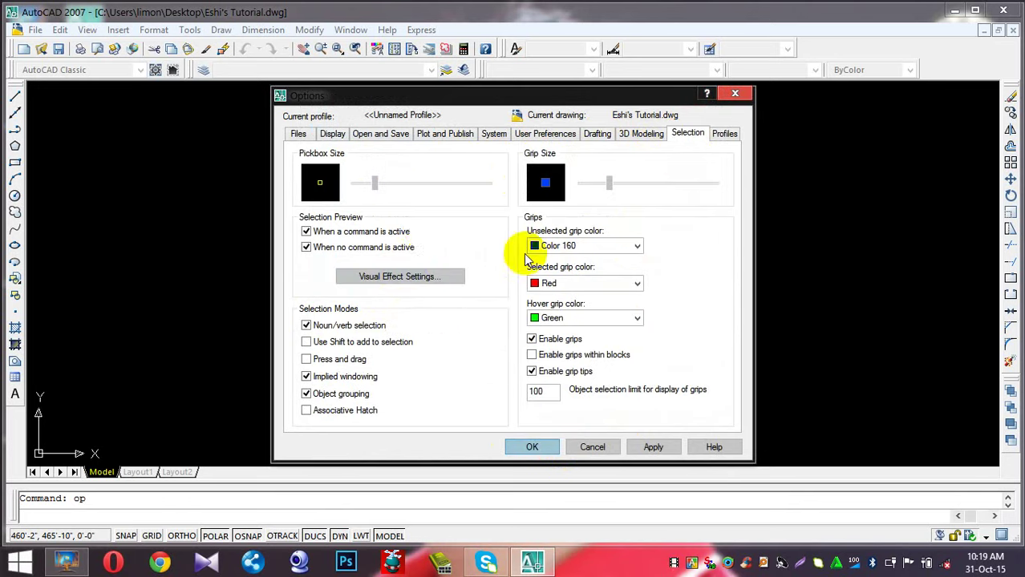
{"action": "left_click_drag", "start_coordinate": [374, 183], "coordinate": [414, 184]}
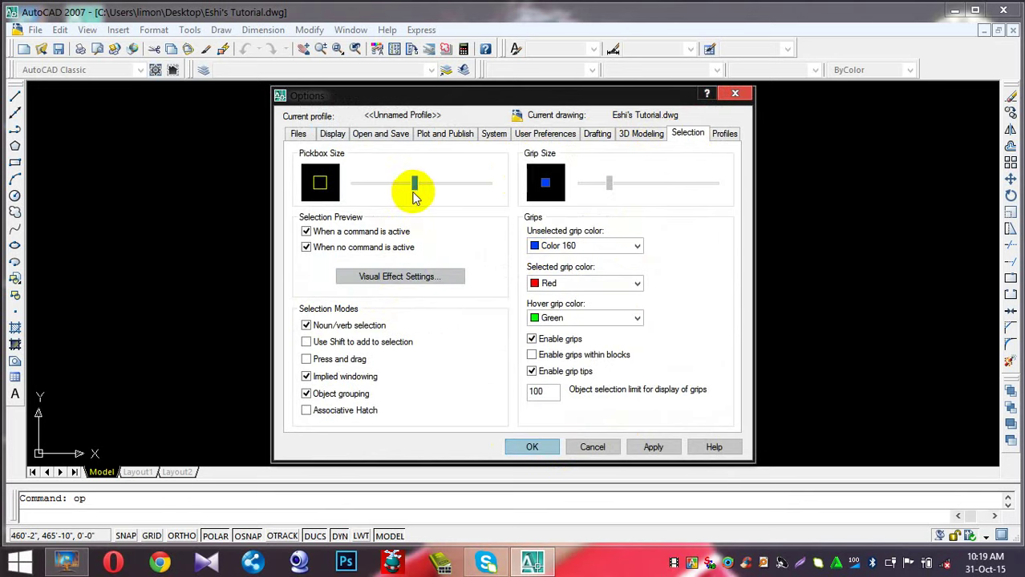
{"action": "left_click_drag", "start_coordinate": [611, 185], "coordinate": [630, 185]}
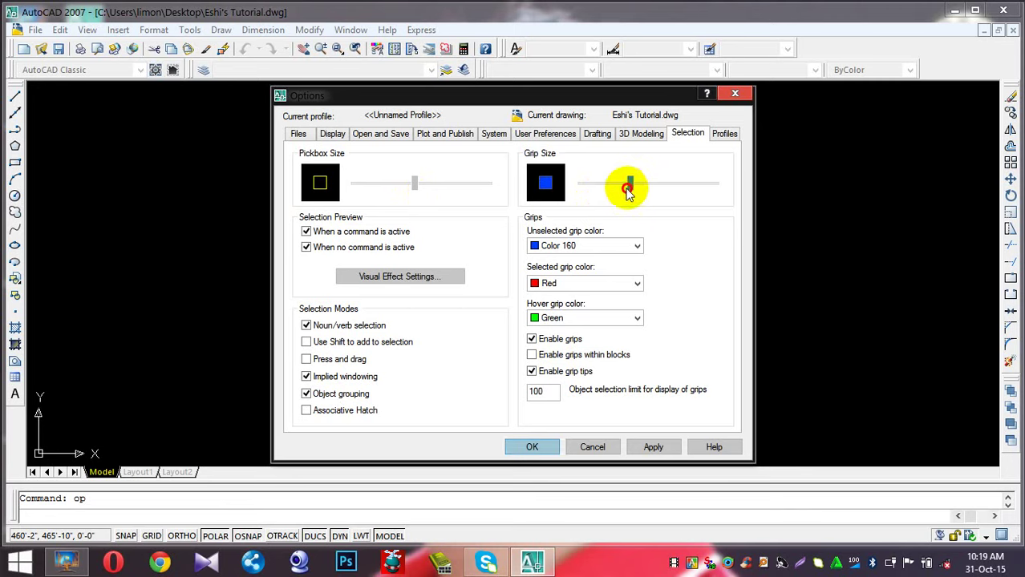
{"action": "left_click", "coordinate": [648, 445]}
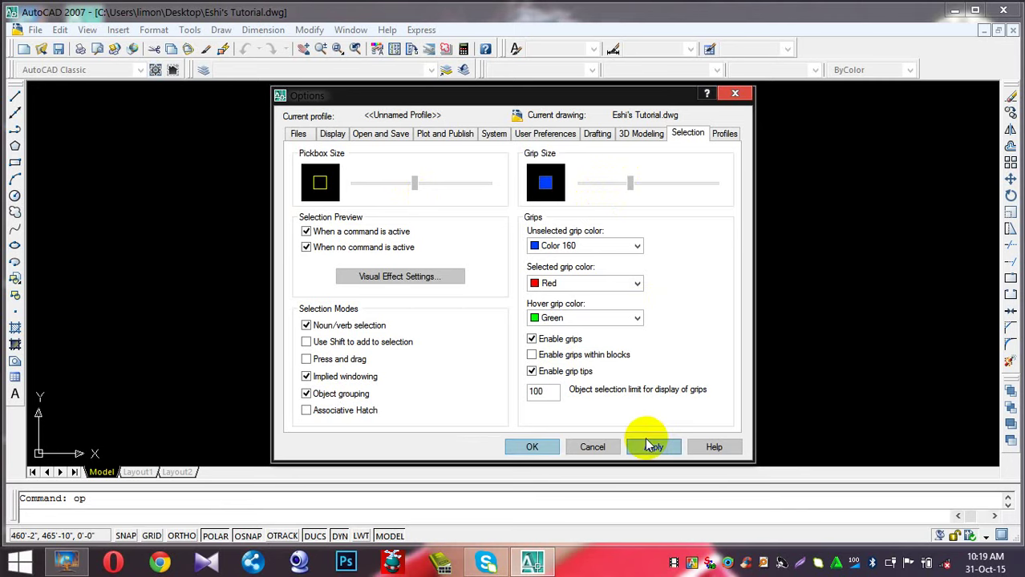
{"action": "left_click", "coordinate": [648, 448]}
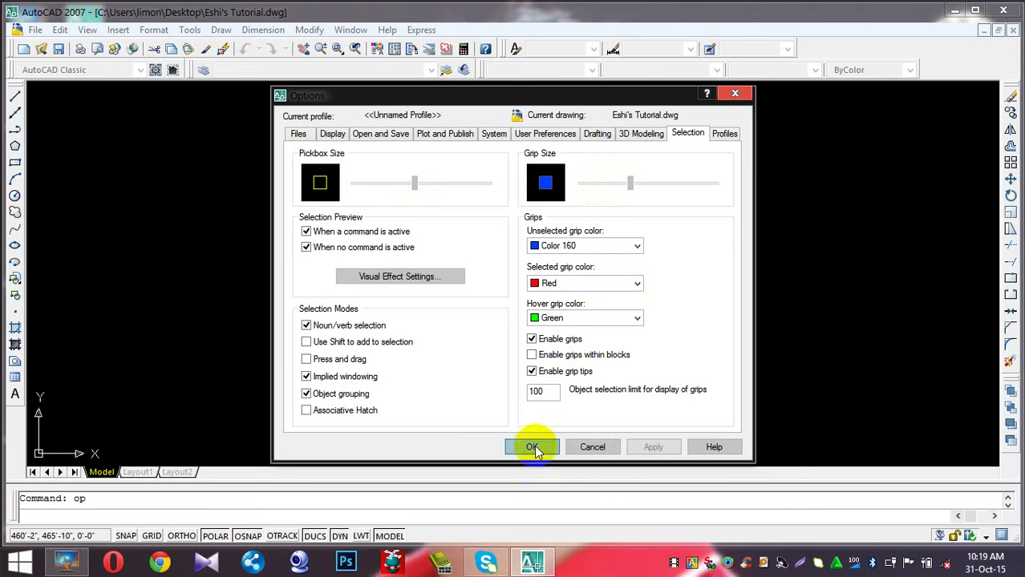
{"action": "left_click", "coordinate": [534, 446]}
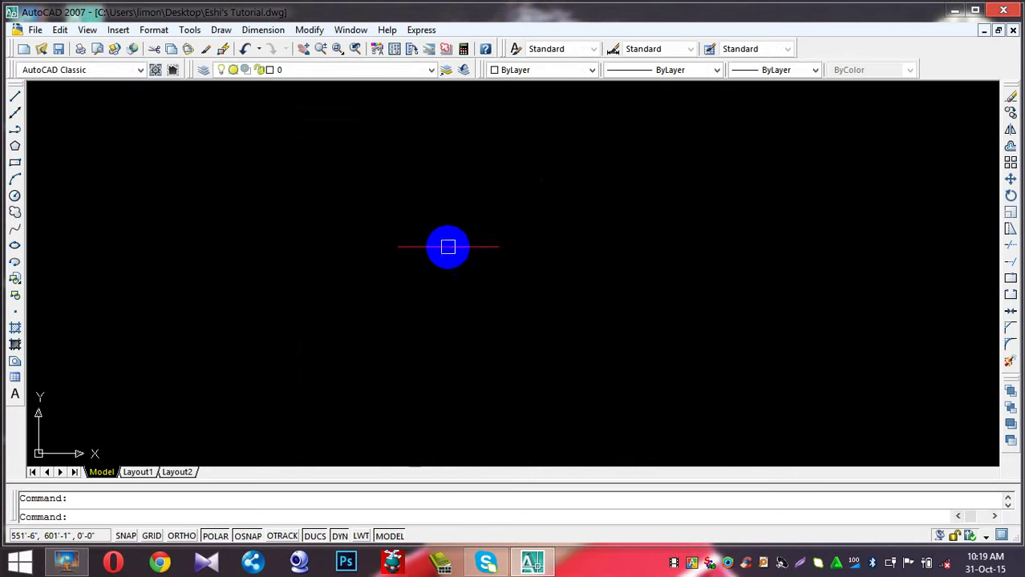
Quick-save the drawing again with the updated settings
{"action": "key", "text": "Escape"}
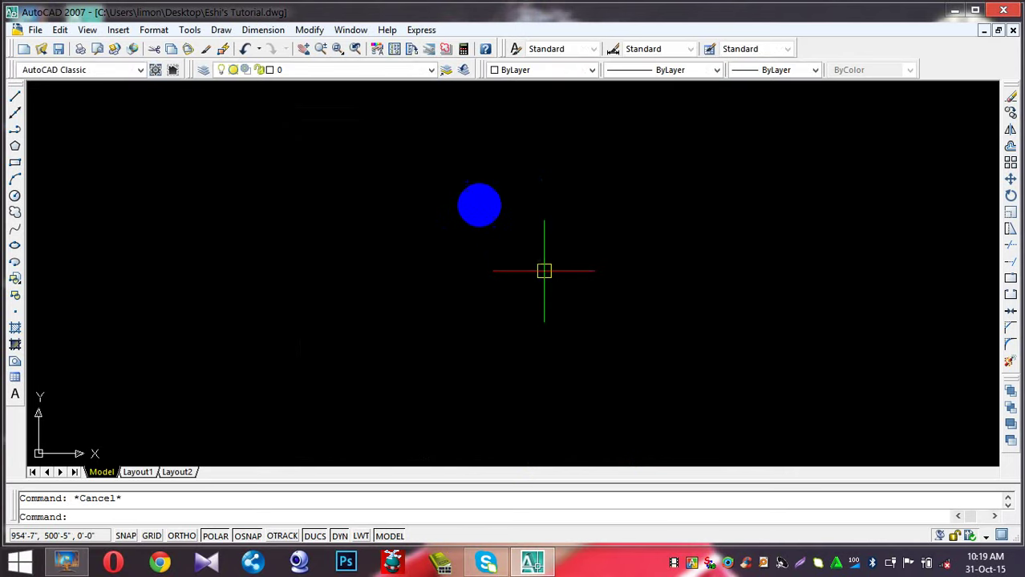
{"action": "key", "text": "ctrl+s"}
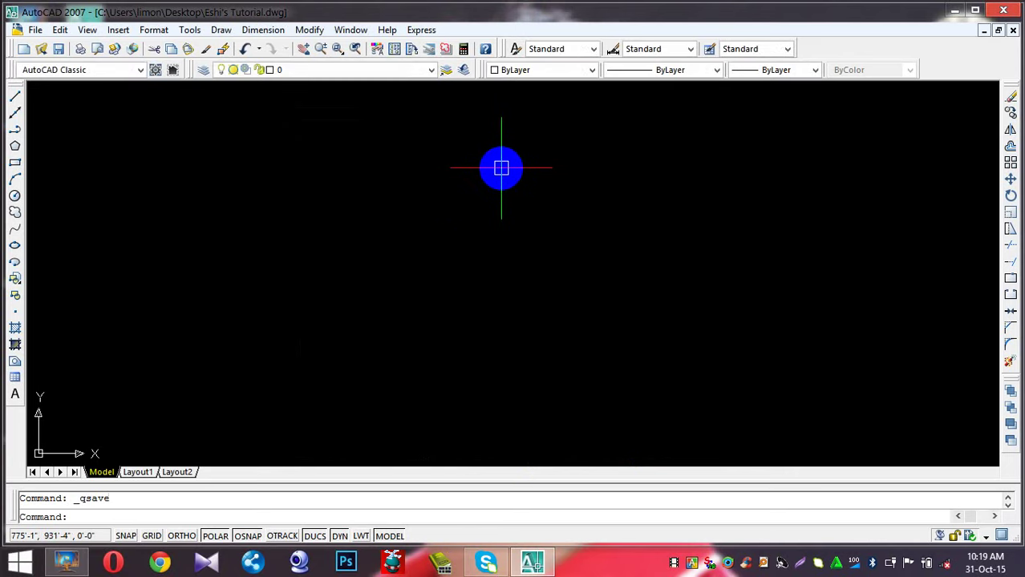